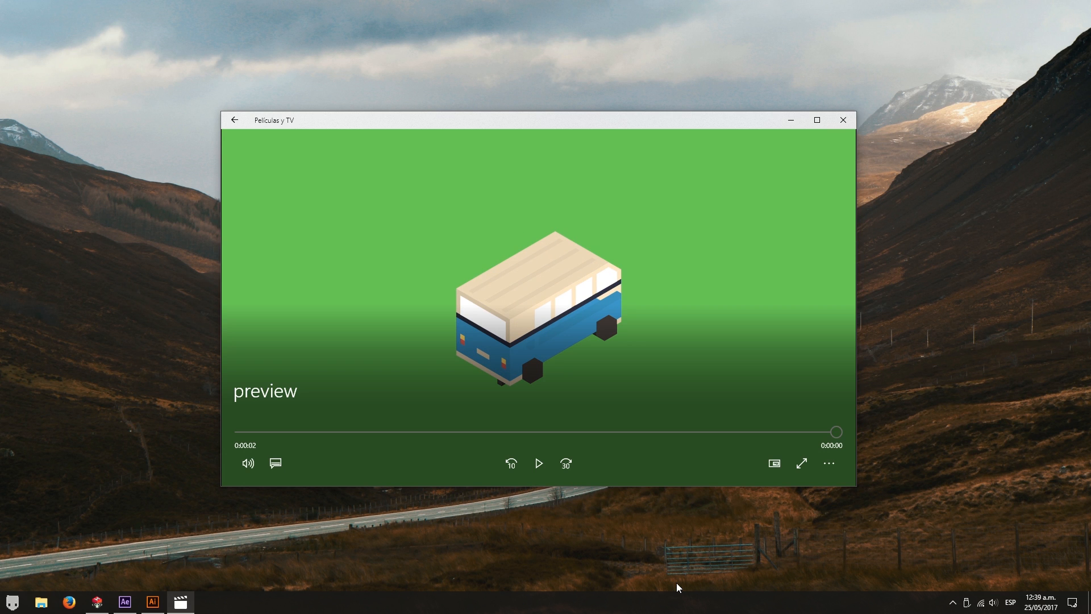
# - Turn on repeat for the preview video, watch the van animation, pause it and minimize the player
pyautogui.click(833, 466)
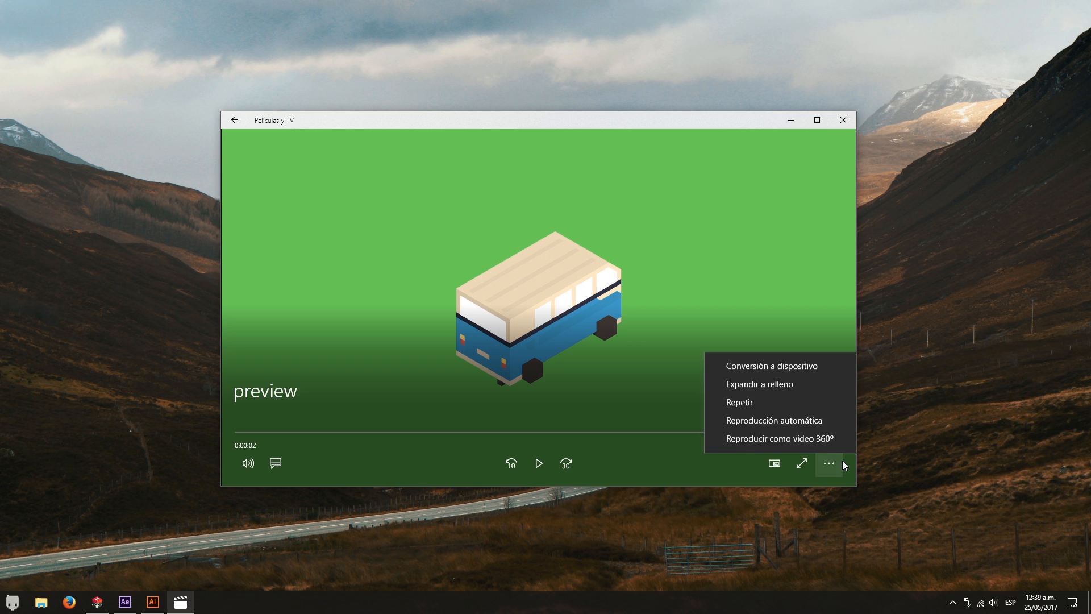
pyautogui.click(761, 399)
pyautogui.click(539, 464)
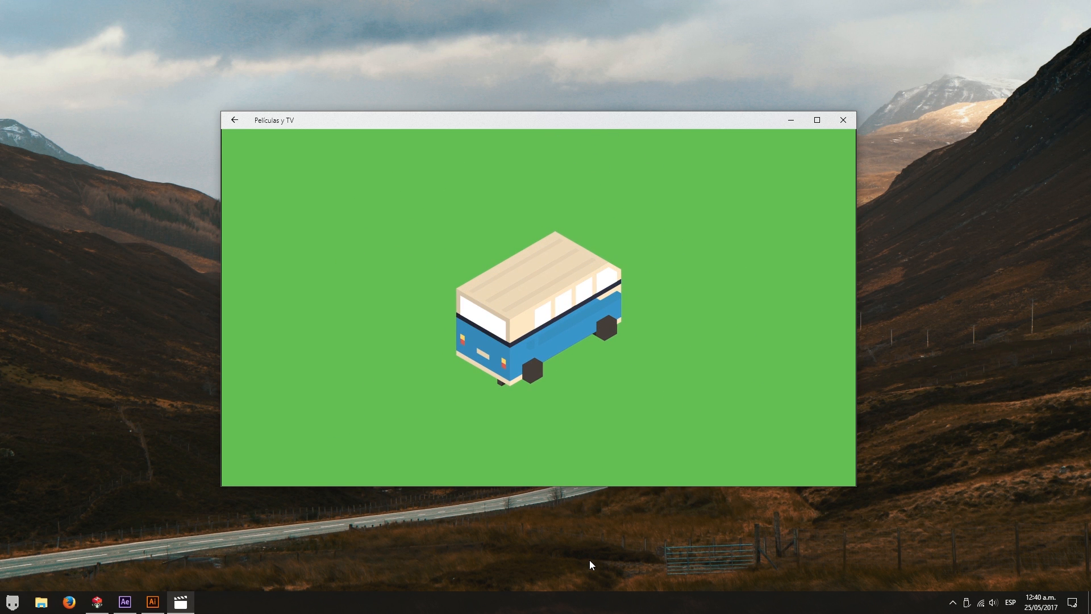
pyautogui.moveTo(799, 269)
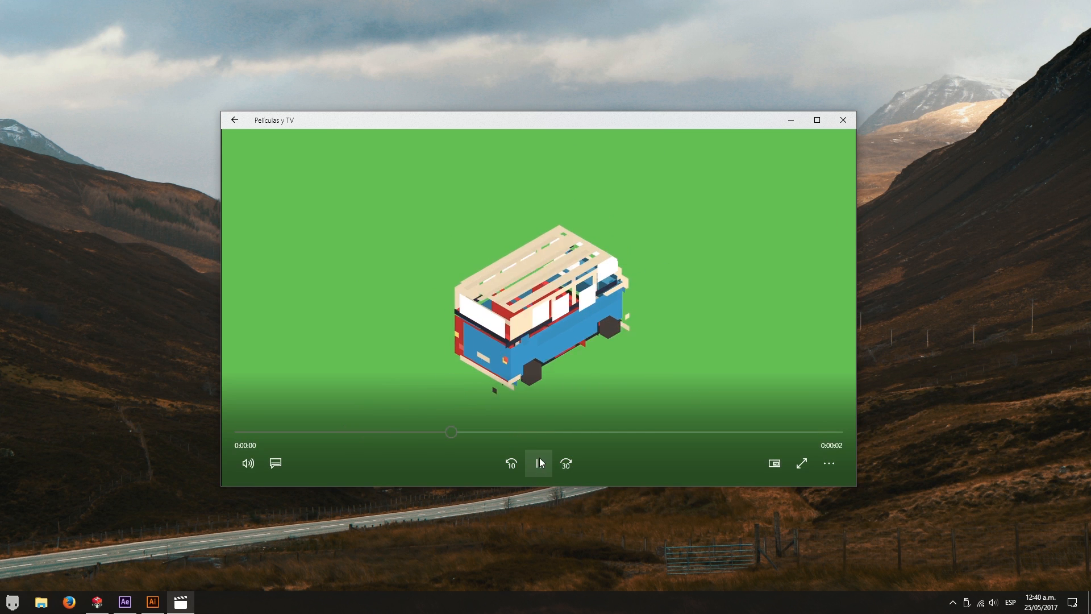
pyautogui.click(539, 462)
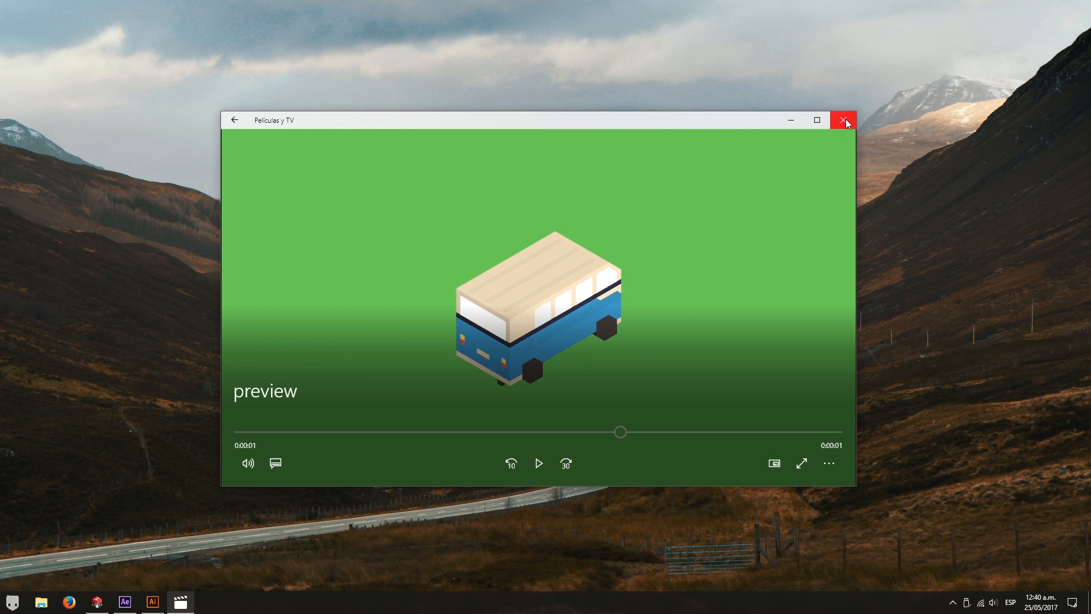
pyautogui.click(791, 120)
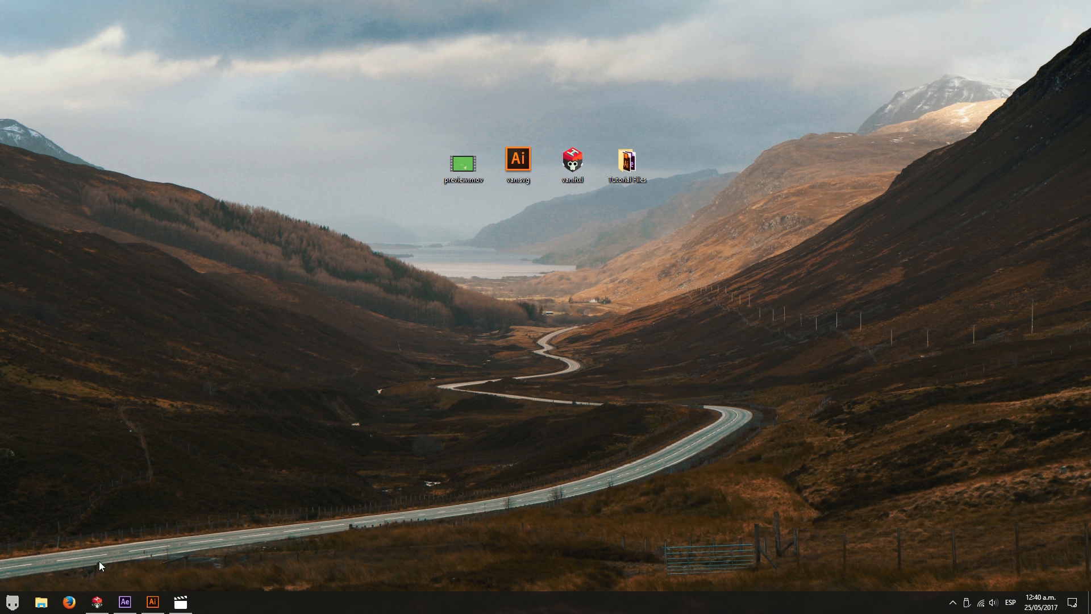
# - Switch to Hexels, examine the van's layer list from top to bottom and select the topmost roof_detail_left layer
pyautogui.click(97, 603)
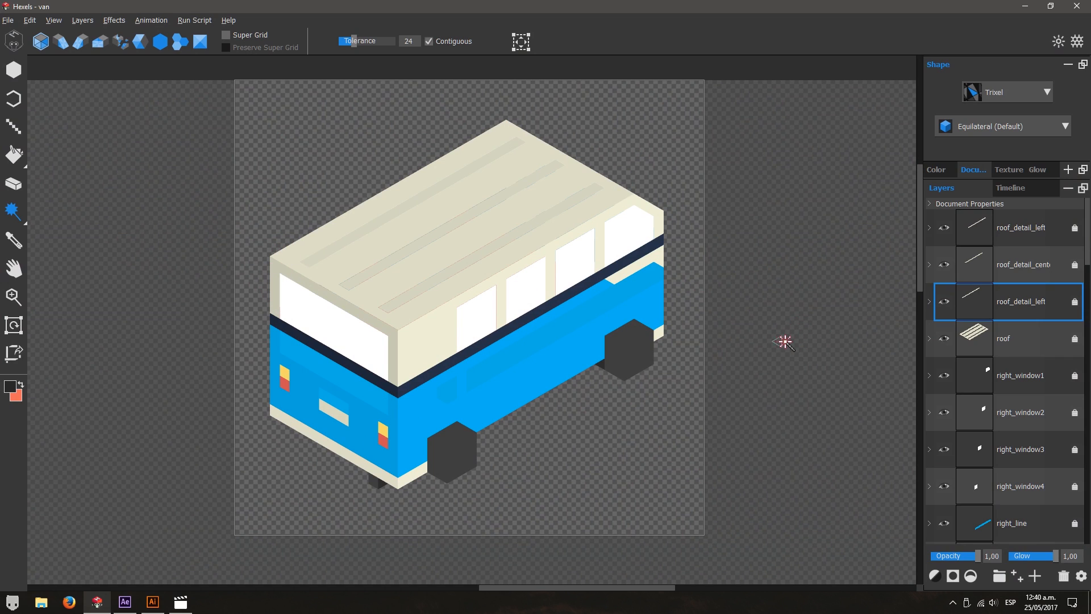
pyautogui.scroll(-10, 1036, 402)
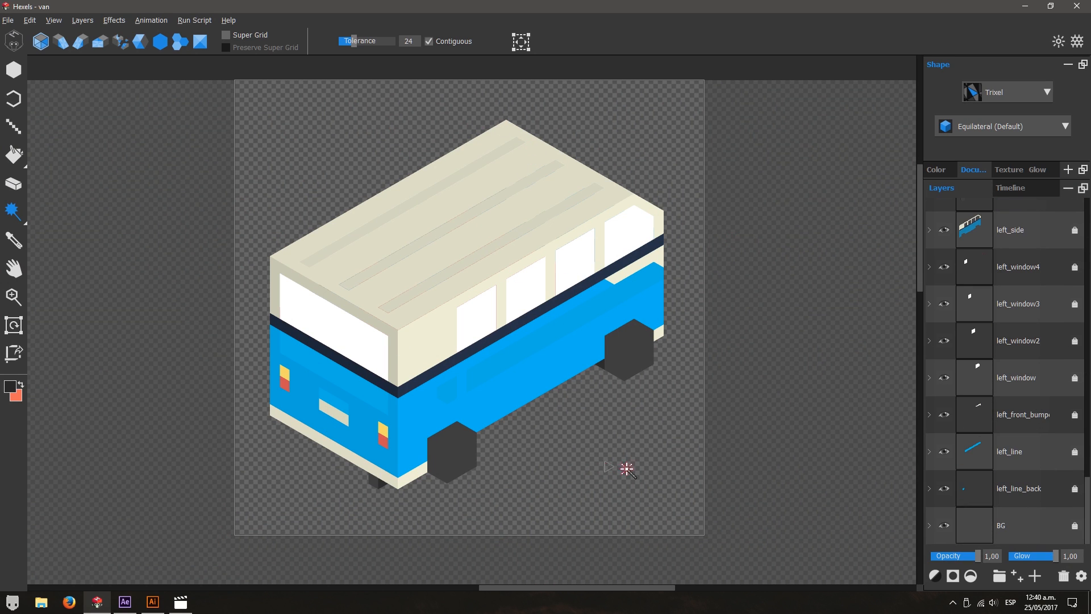
pyautogui.scroll(5, 976, 483)
pyautogui.scroll(5, 976, 496)
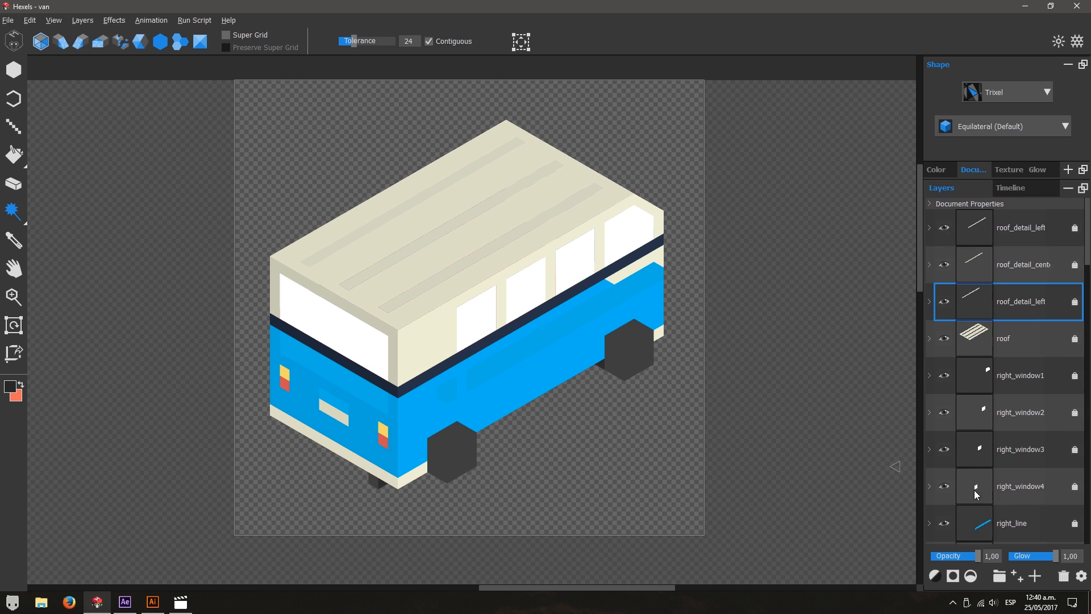
pyautogui.moveTo(1084, 229)
pyautogui.mouseDown()
pyautogui.moveTo(1087, 518)
pyautogui.moveTo(1088, 228)
pyautogui.mouseUp()
pyautogui.click(1032, 227)
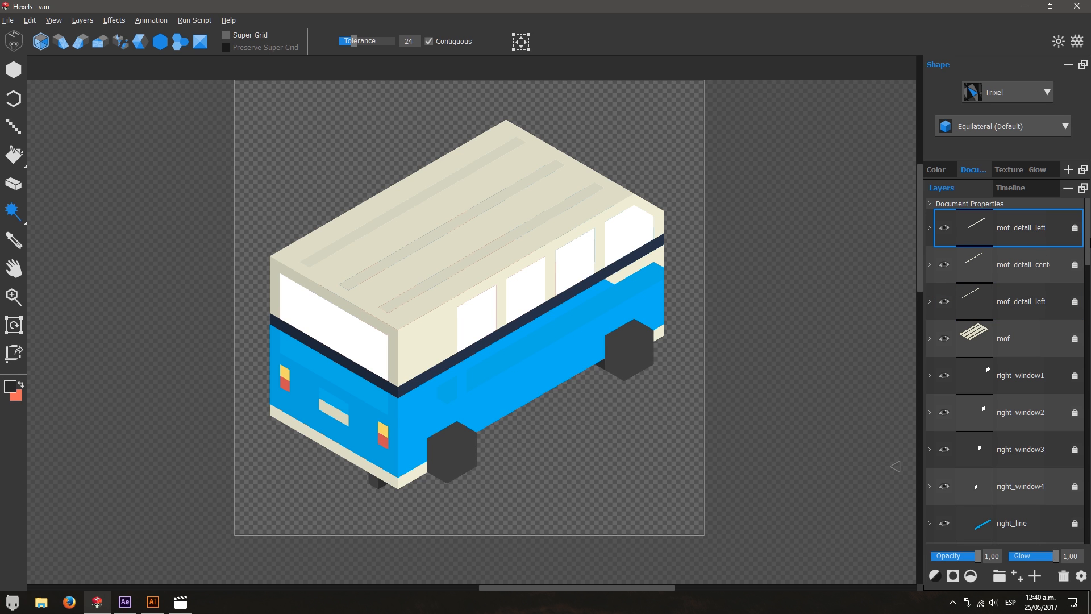
pyautogui.moveTo(1087, 244); pyautogui.dragTo(1087, 220)
# - Export the van document to the desktop in SVG format as van.svg, replacing the existing file
pyautogui.click(5, 22)
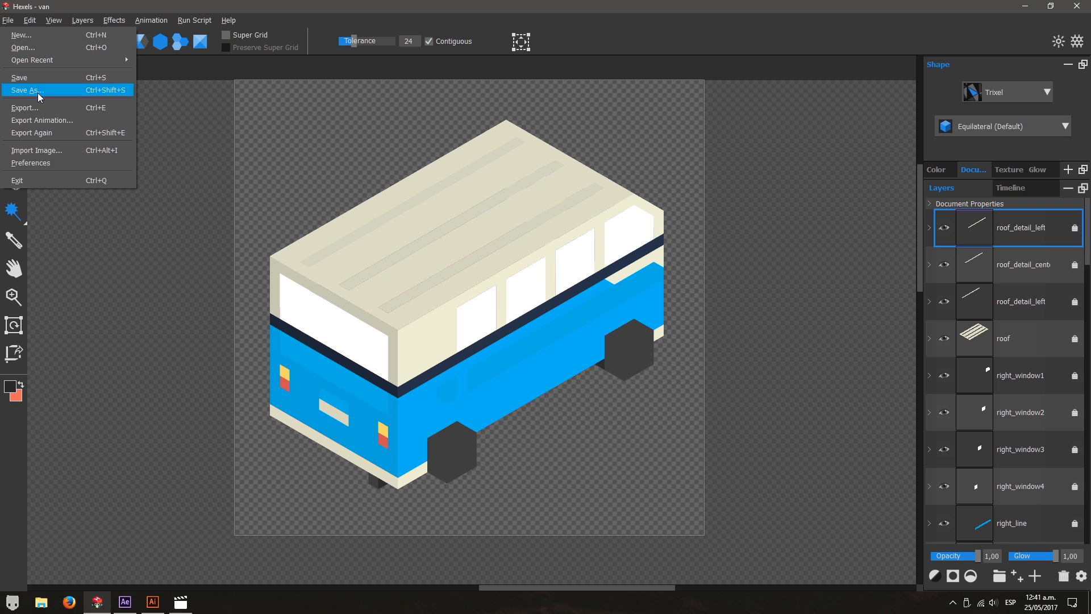
pyautogui.click(62, 112)
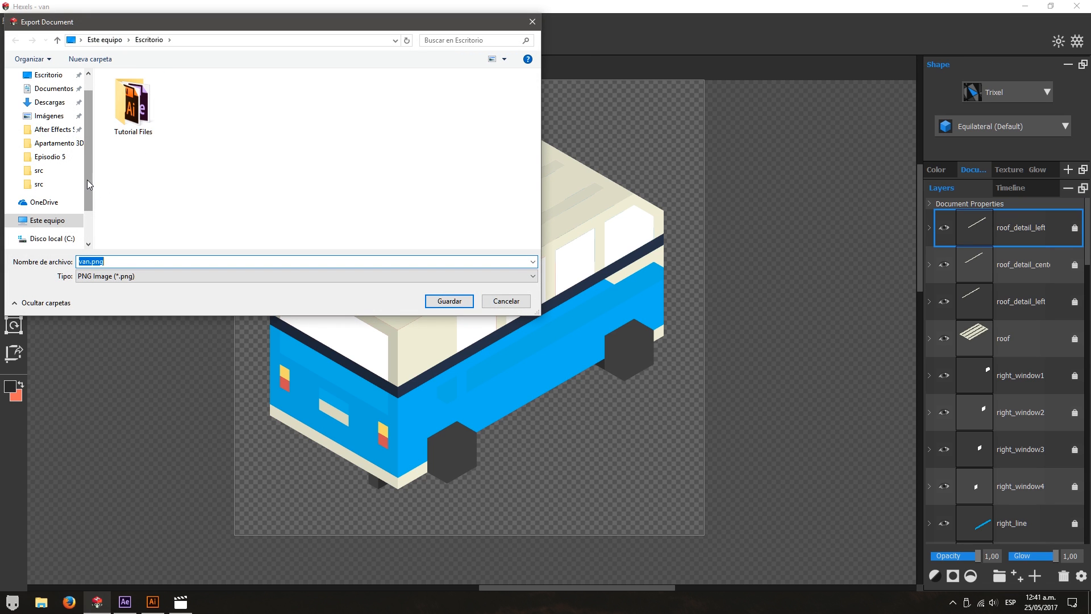
pyautogui.click(108, 275)
pyautogui.click(106, 317)
pyautogui.click(100, 262)
pyautogui.click(449, 301)
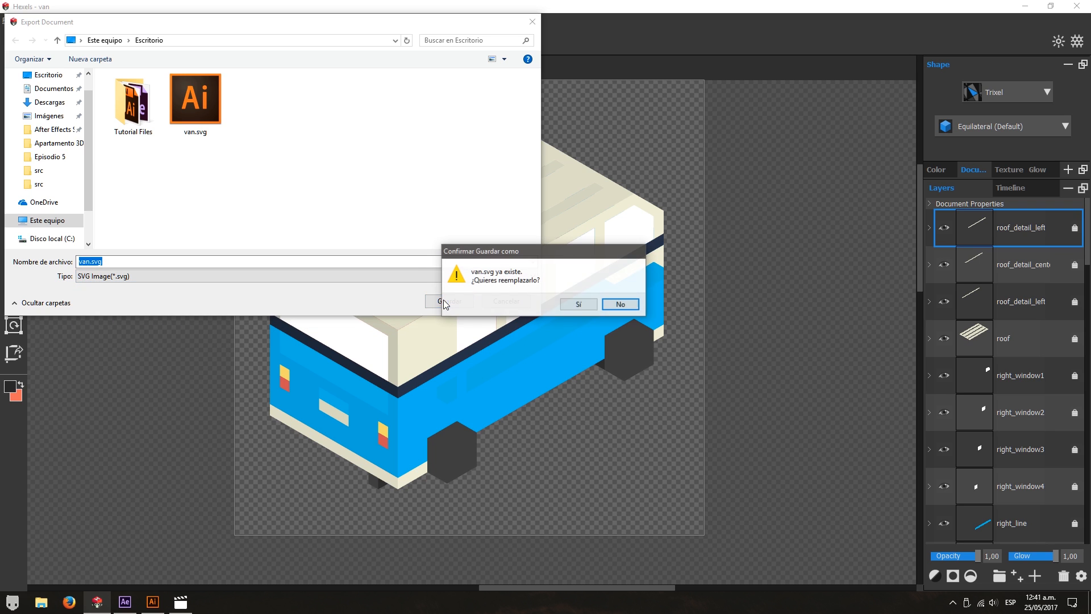
pyautogui.click(584, 306)
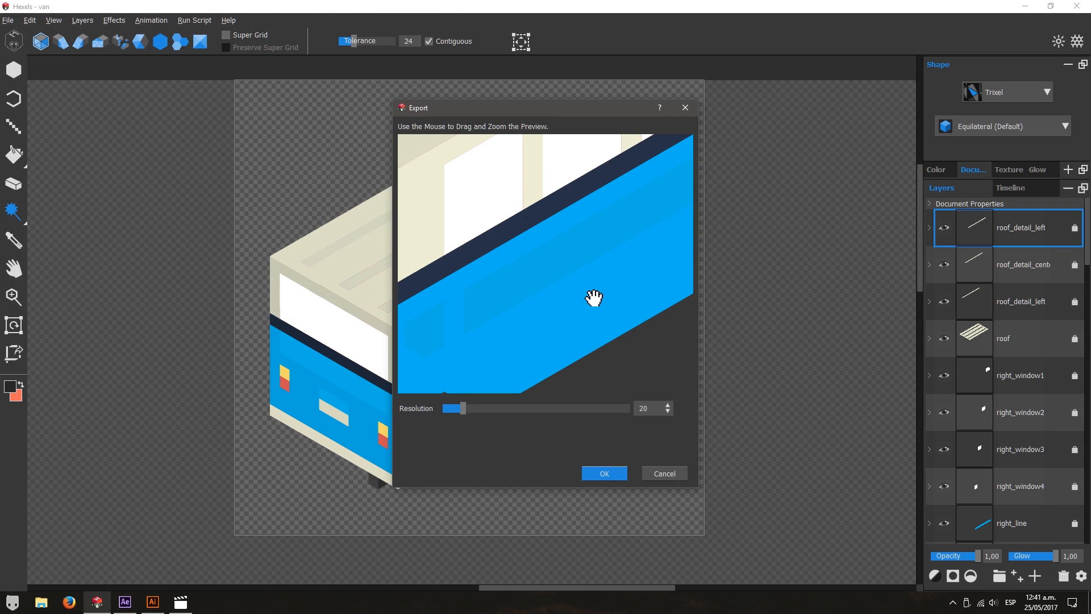
# - Finish the export at resolution 20 with hidden layers included, same-color hexels grouped and combined into single shapes, and 0,025 pts polygon bleed
pyautogui.scroll(5, 612, 293)
pyautogui.scroll(-5, 588, 245)
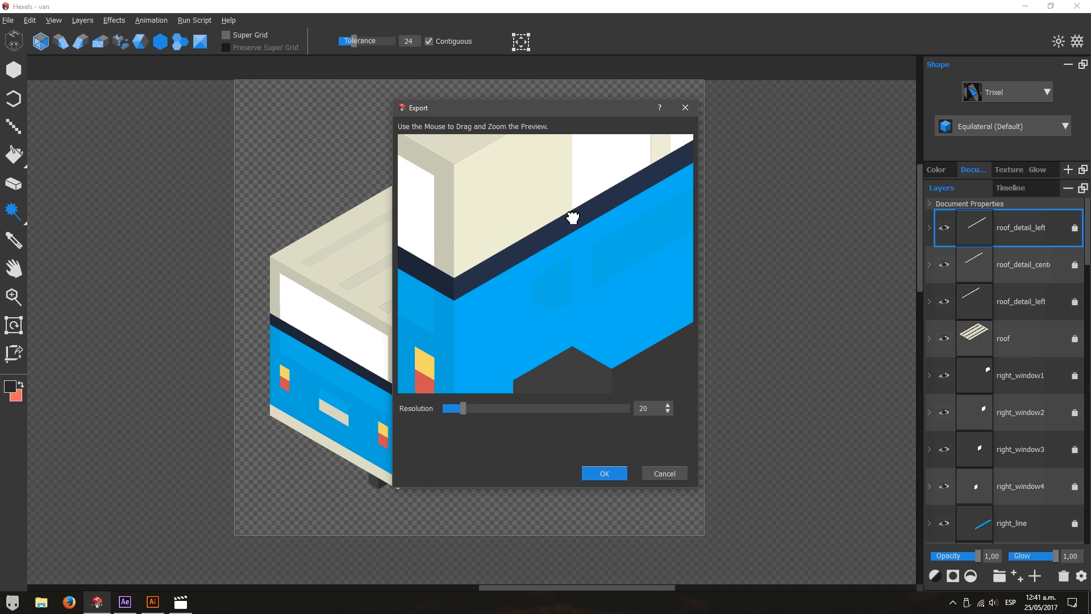
pyautogui.click(596, 473)
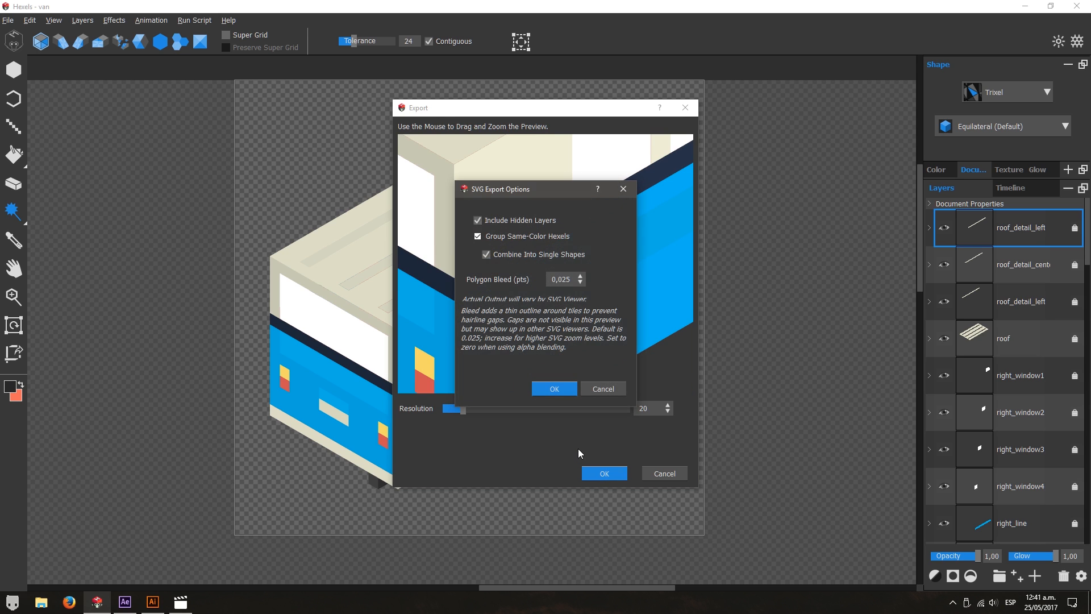
pyautogui.click(554, 391)
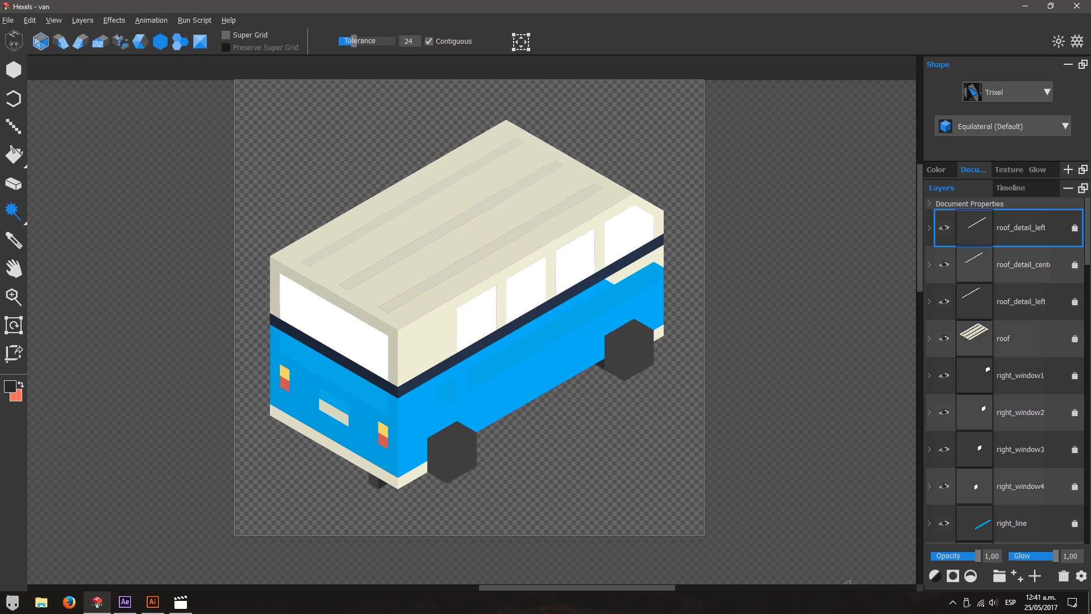
# - Open van.svg from the desktop in Illustrator, locate the van artwork outside the artboard and maximize the window
pyautogui.click(1089, 603)
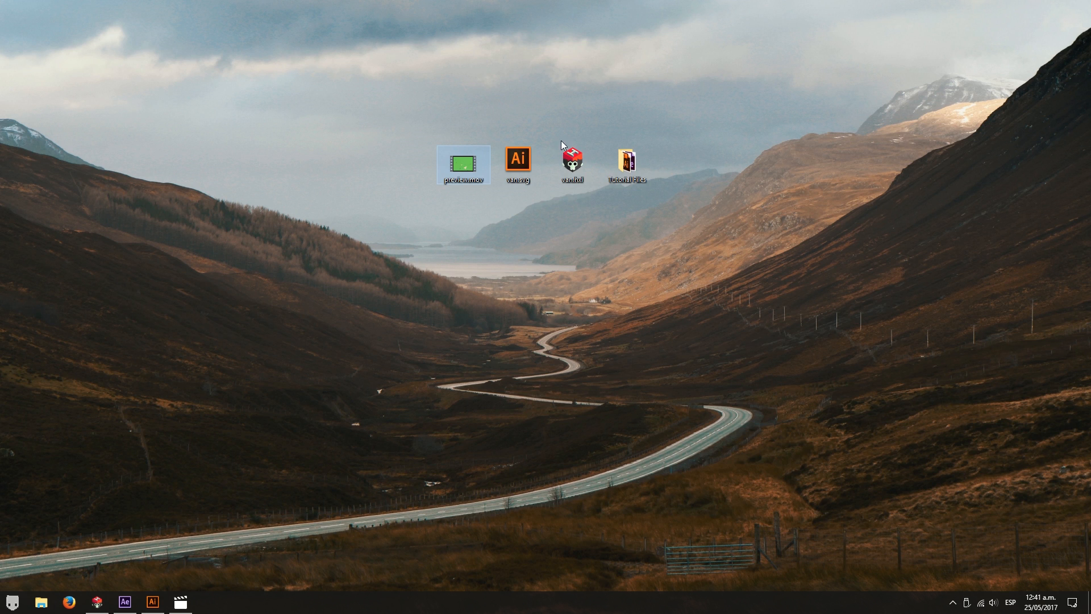
pyautogui.doubleClick(517, 163)
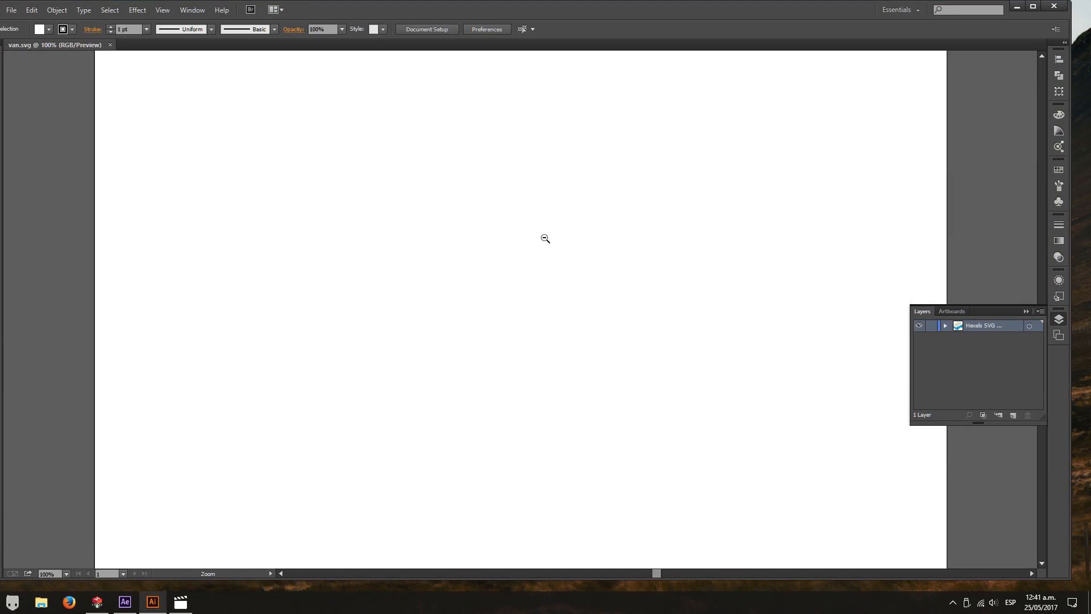
pyautogui.keyDown('ctrl'); pyautogui.keyDown('alt'); pyautogui.click(545, 239); pyautogui.keyUp('alt'); pyautogui.keyUp('ctrl')
pyautogui.keyDown('ctrl'); pyautogui.keyDown('alt'); pyautogui.click(545, 238); pyautogui.keyUp('alt'); pyautogui.keyUp('ctrl')
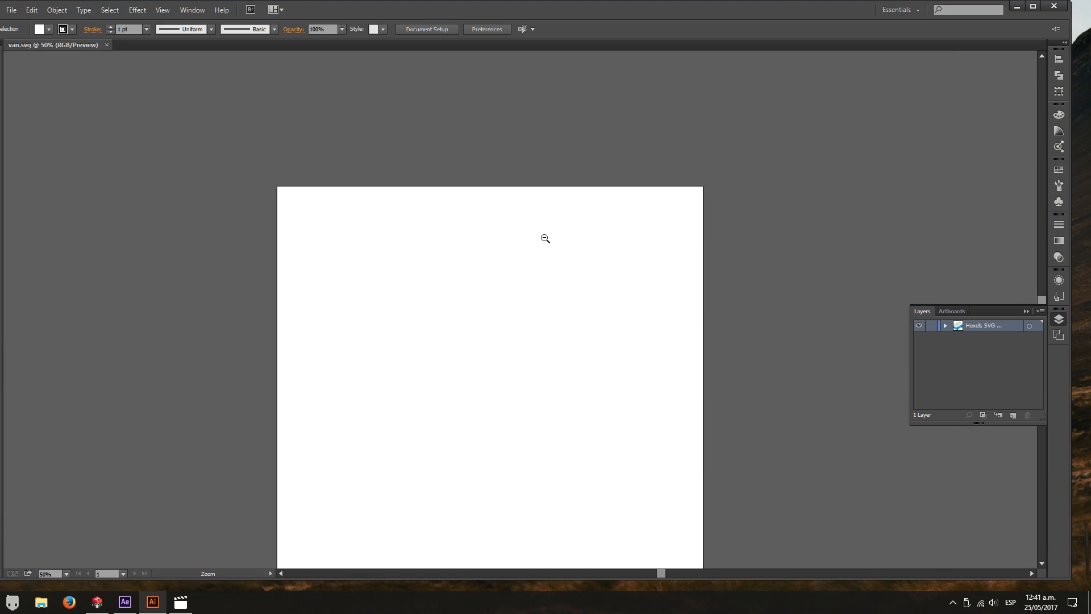
pyautogui.keyDown('ctrl'); pyautogui.keyDown('alt'); pyautogui.click(546, 239); pyautogui.keyUp('alt'); pyautogui.keyUp('ctrl')
pyautogui.keyDown('ctrl'); pyautogui.keyDown('alt'); pyautogui.click(545, 239); pyautogui.keyUp('alt'); pyautogui.keyUp('ctrl')
pyautogui.keyDown('ctrl'); pyautogui.keyDown('alt'); pyautogui.click(546, 239); pyautogui.keyUp('alt'); pyautogui.keyUp('ctrl')
pyautogui.moveTo(654, 400); pyautogui.dragTo(373, 290)
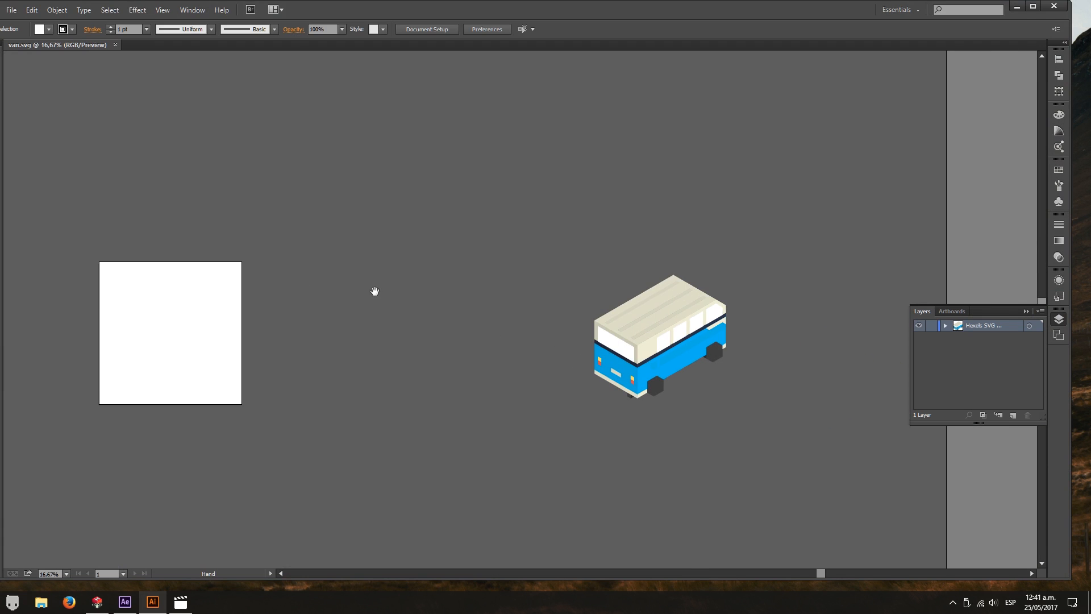
pyautogui.doubleClick(637, 10)
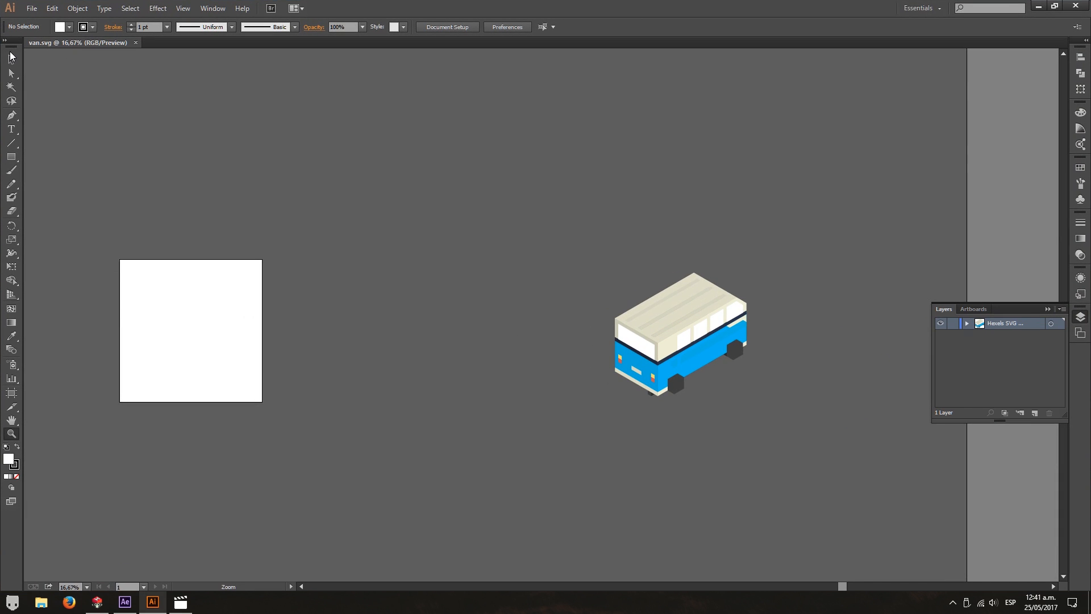
# - Move the van artwork onto the white artboard and deselect it
pyautogui.moveTo(679, 343); pyautogui.dragTo(188, 340)
pyautogui.press('z')
pyautogui.moveTo(105, 255); pyautogui.dragTo(304, 441)
pyautogui.click(491, 287)
pyautogui.press('space')
pyautogui.moveTo(530, 294); pyautogui.dragTo(442, 315)
pyautogui.click(11, 58)
pyautogui.click(180, 188)
# - Select the van's roof with Direct Selection, examine the anchor points along its edges up close and deselect it
pyautogui.click(11, 73)
pyautogui.click(314, 252)
pyautogui.press('z')
pyautogui.moveTo(254, 222); pyautogui.dragTo(452, 371)
pyautogui.press('space')
pyautogui.moveTo(378, 227); pyautogui.dragTo(316, 417)
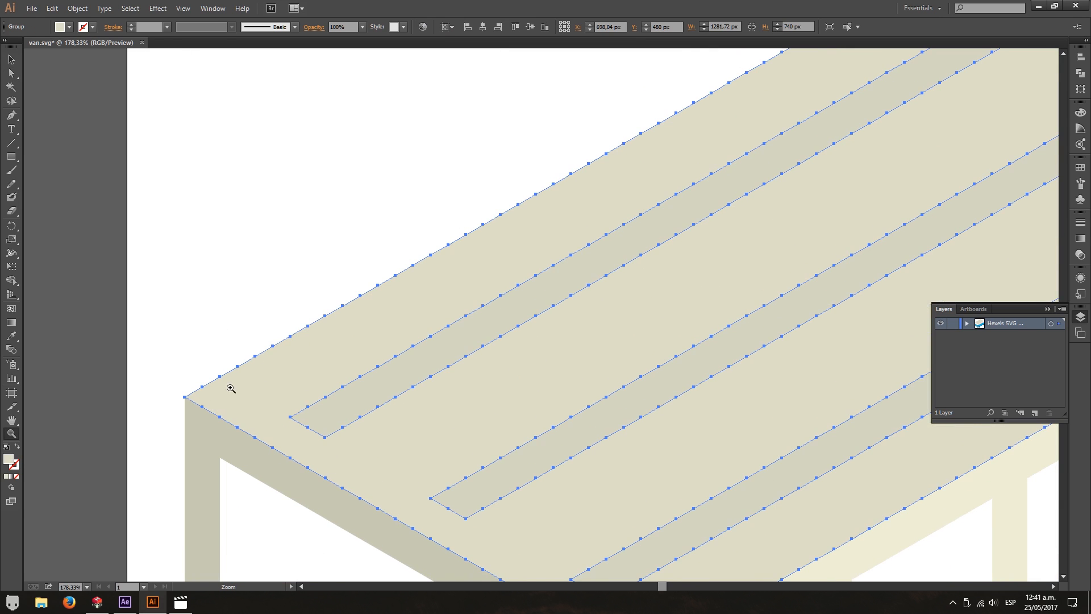
pyautogui.click(11, 73)
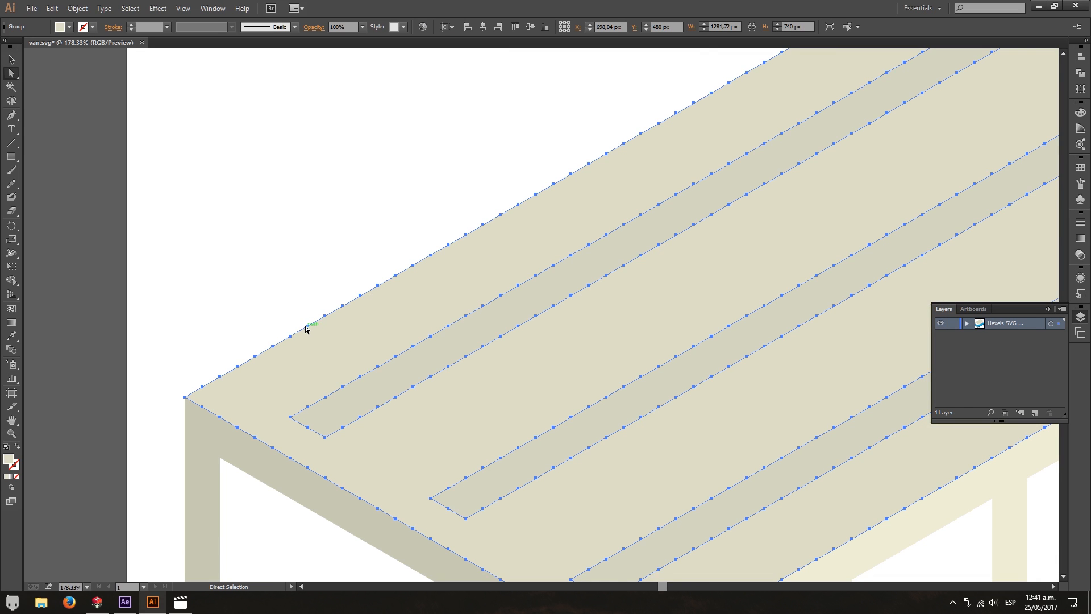
pyautogui.hotkey('ctrl', 'shift', 'a')
pyautogui.press('z')
pyautogui.keyDown('alt'); pyautogui.click(382, 264); pyautogui.keyUp('alt')
pyautogui.keyDown('alt'); pyautogui.click(649, 386); pyautogui.keyUp('alt')
pyautogui.keyDown('alt'); pyautogui.click(649, 387); pyautogui.keyUp('alt')
pyautogui.keyDown('alt'); pyautogui.click(650, 386); pyautogui.keyUp('alt')
pyautogui.keyDown('alt'); pyautogui.click(648, 386); pyautogui.keyUp('alt')
pyautogui.moveTo(465, 263); pyautogui.dragTo(469, 332)
# - Select the whole van artwork and open the Simplify path settings
pyautogui.click(11, 59)
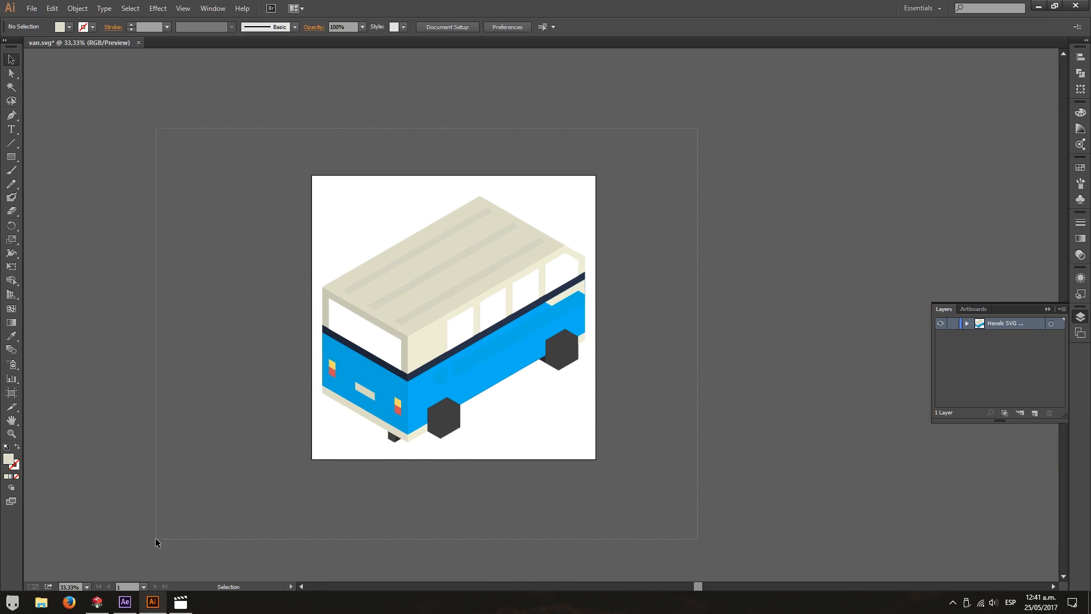
pyautogui.moveTo(155, 541); pyautogui.dragTo(156, 543)
pyautogui.click(77, 8)
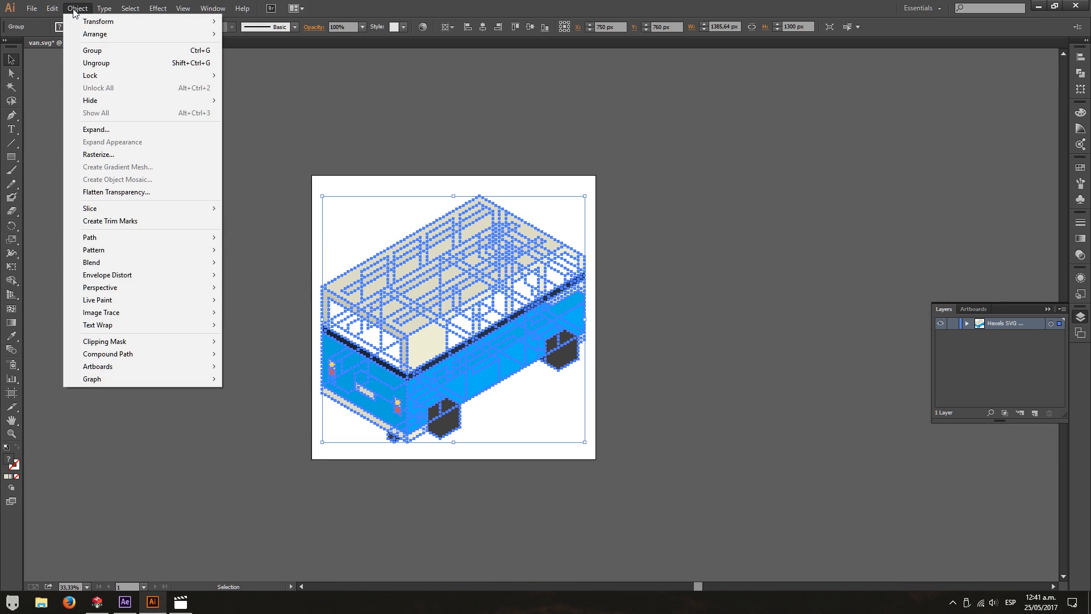
pyautogui.moveTo(177, 237)
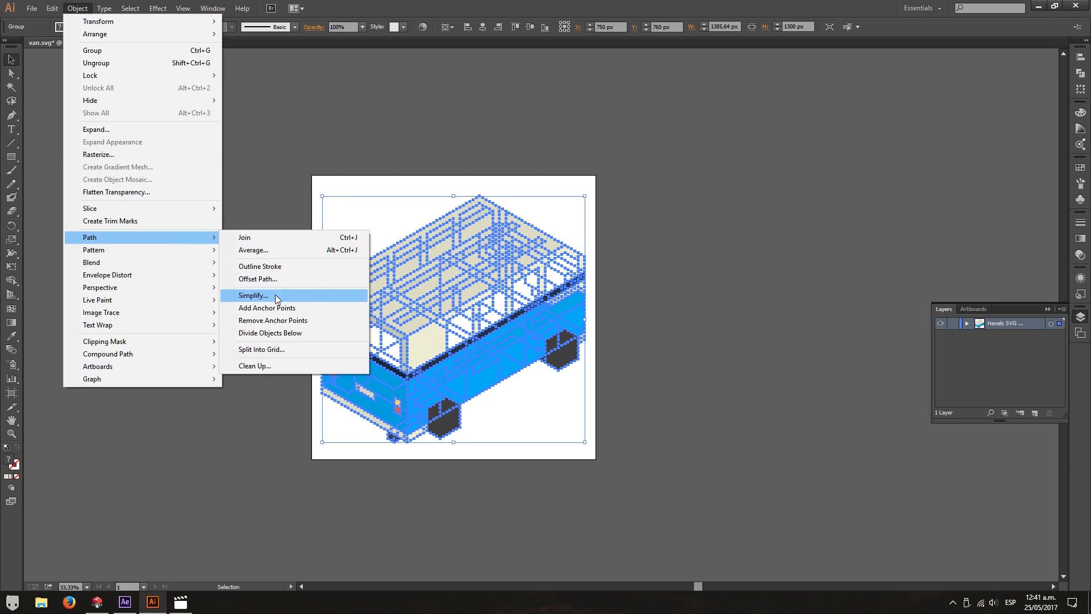
pyautogui.click(268, 296)
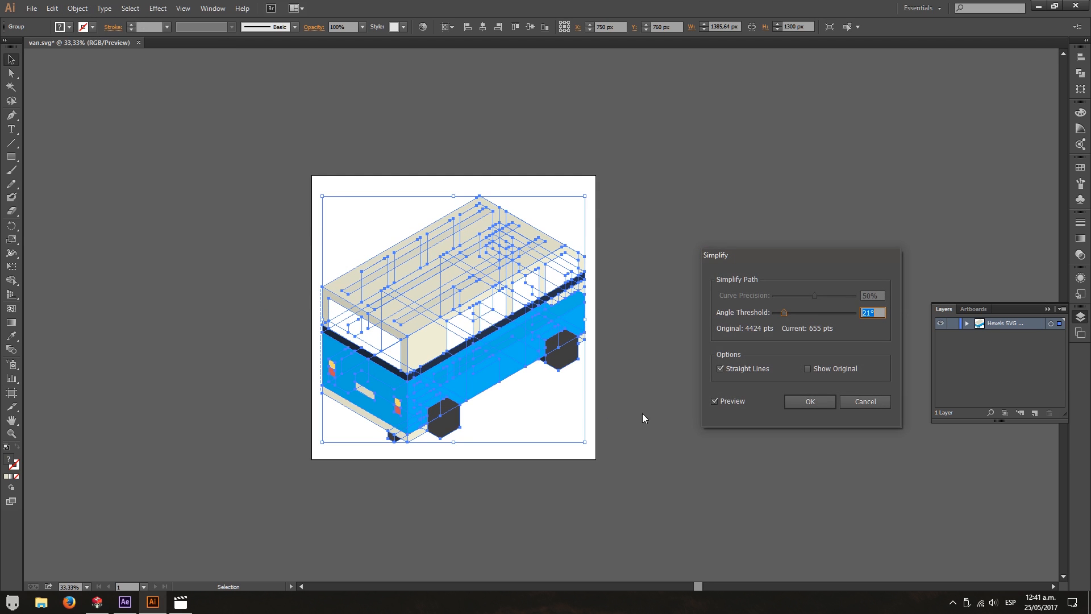
# - Compare the simplified paths with Straight Lines off and on, and with the preview off and on
pyautogui.click(721, 369)
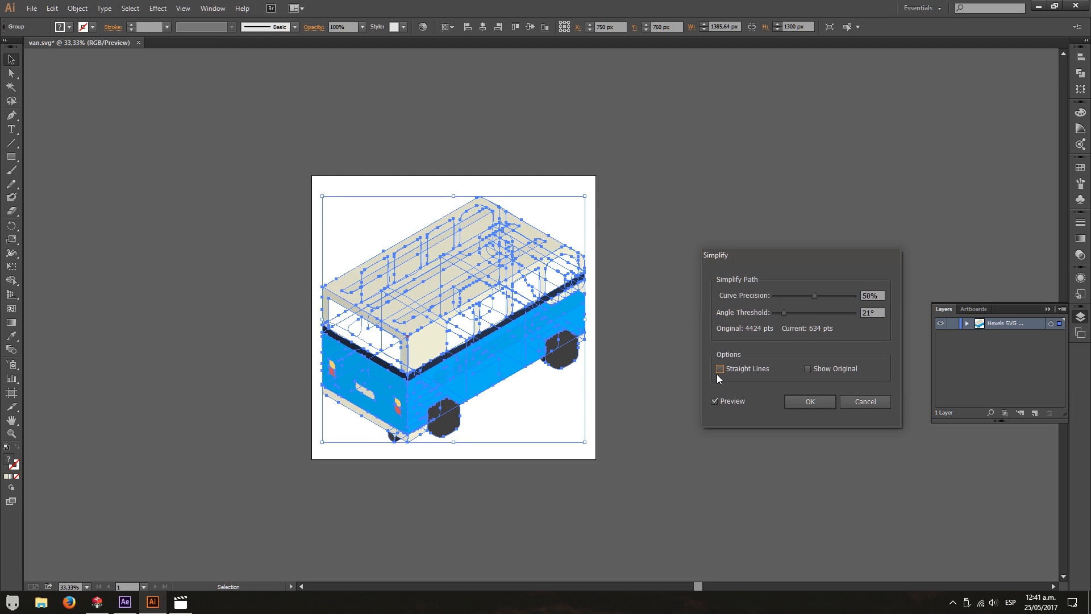
pyautogui.click(720, 369)
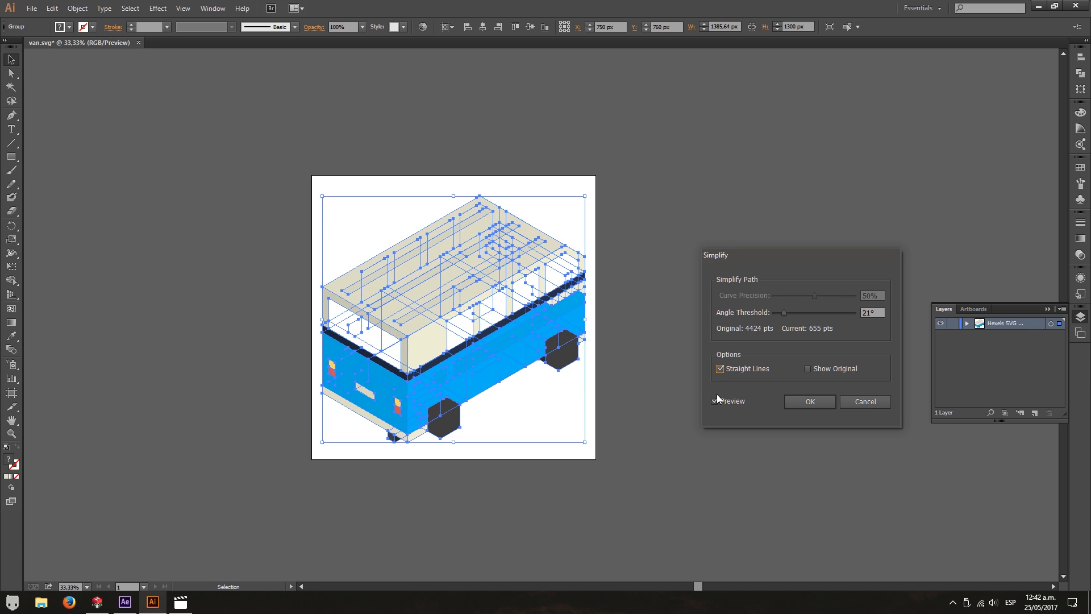
pyautogui.click(715, 401)
pyautogui.click(715, 401)
# - Adjust the Simplify angle threshold for the fewest points that keep the van's shape, and apply it with Straight Lines on
pyautogui.moveTo(783, 313); pyautogui.dragTo(772, 313)
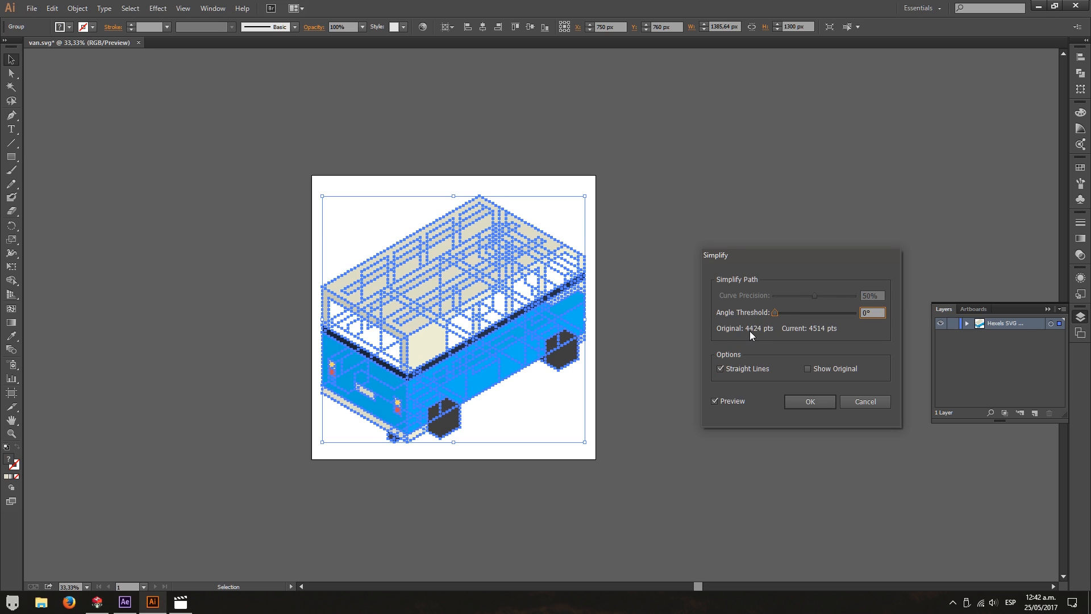
pyautogui.moveTo(775, 314); pyautogui.dragTo(784, 314)
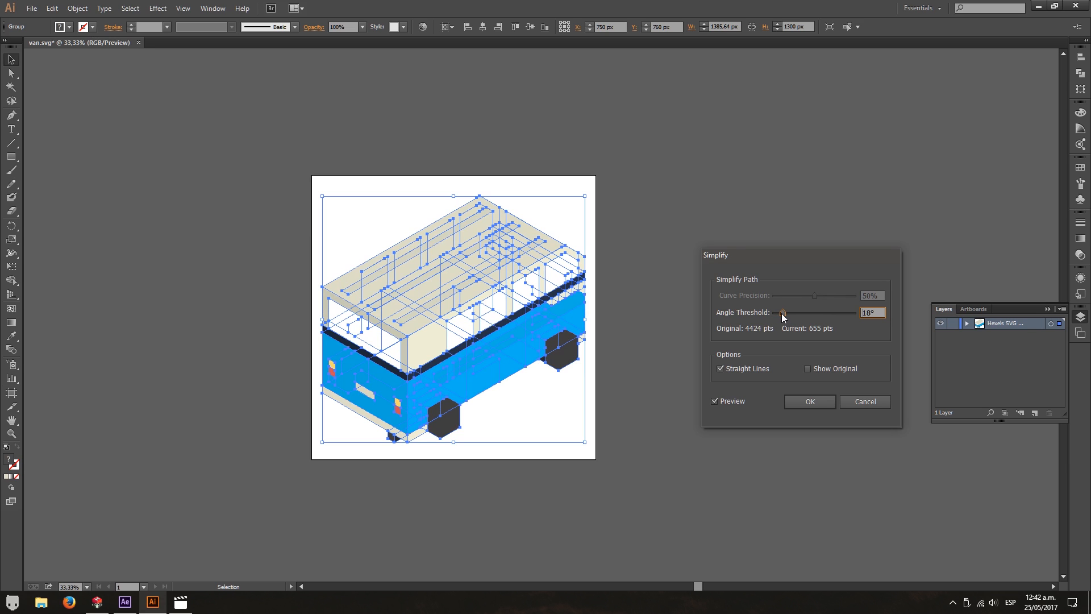
pyautogui.moveTo(785, 316); pyautogui.dragTo(805, 316)
pyautogui.moveTo(796, 312); pyautogui.dragTo(787, 313)
pyautogui.click(810, 402)
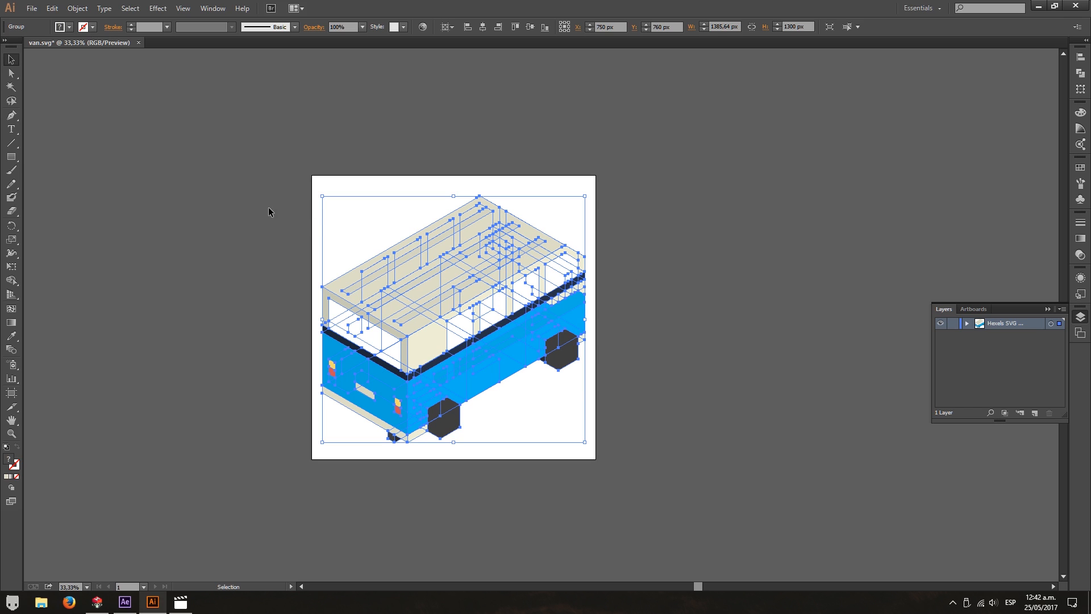
# - Select the simplified roof with Direct Selection, examine its remaining anchor points and deselect it
pyautogui.click(253, 240)
pyautogui.press('z')
pyautogui.moveTo(300, 195); pyautogui.dragTo(597, 384)
pyautogui.click(10, 74)
pyautogui.click(269, 273)
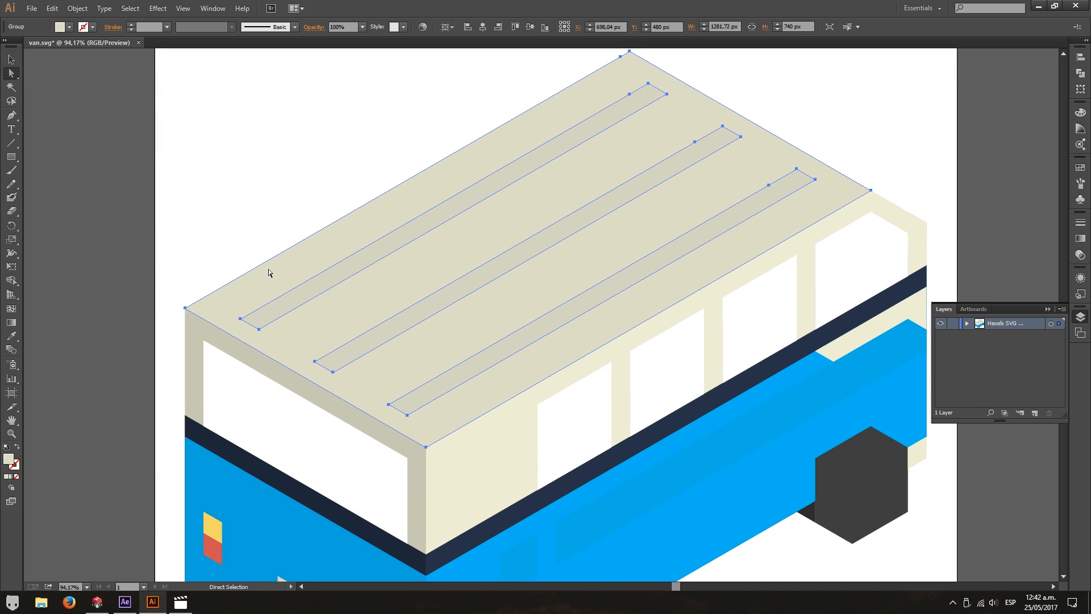
pyautogui.press('z')
pyautogui.keyDown('alt'); pyautogui.click(640, 384); pyautogui.keyUp('alt')
pyautogui.keyDown('alt'); pyautogui.click(638, 384); pyautogui.keyUp('alt')
pyautogui.moveTo(506, 278); pyautogui.dragTo(534, 325)
pyautogui.click(11, 59)
pyautogui.click(83, 114)
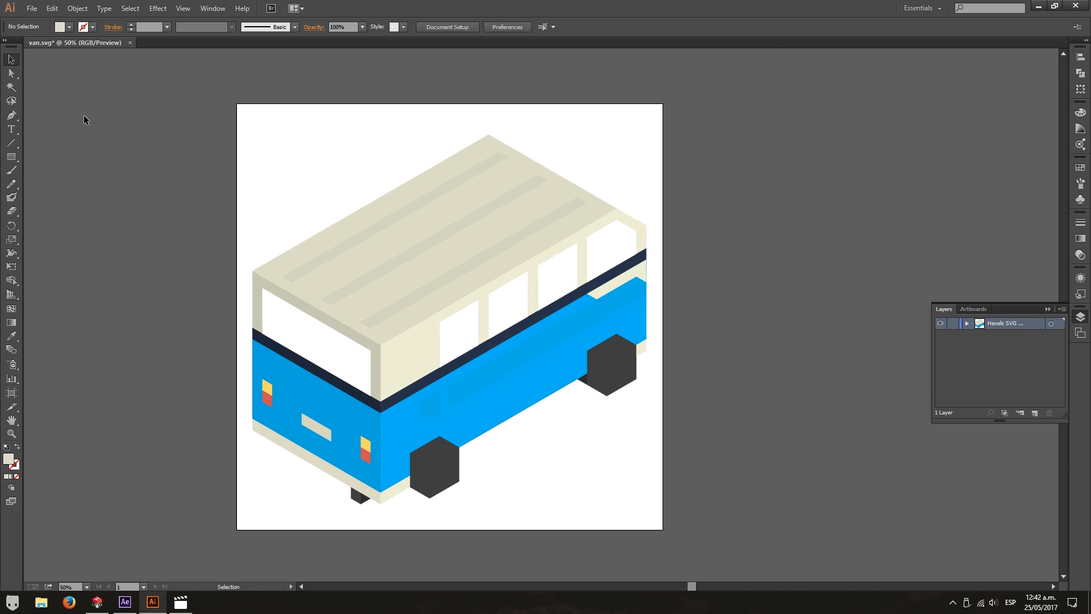
# - Save the simplified van to the desktop as an Adobe Illustrator file named van.ai with the default Illustrator options
pyautogui.press('ctrl')
pyautogui.hotkey('ctrl', 'shift', 's')
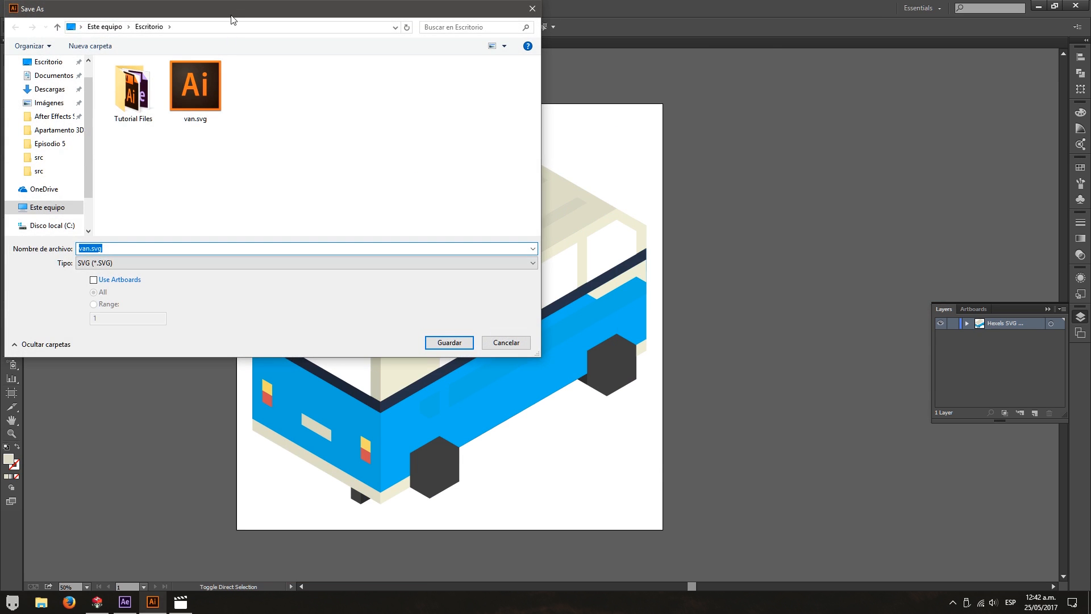
pyautogui.moveTo(233, 13); pyautogui.dragTo(370, 63)
pyautogui.click(256, 313)
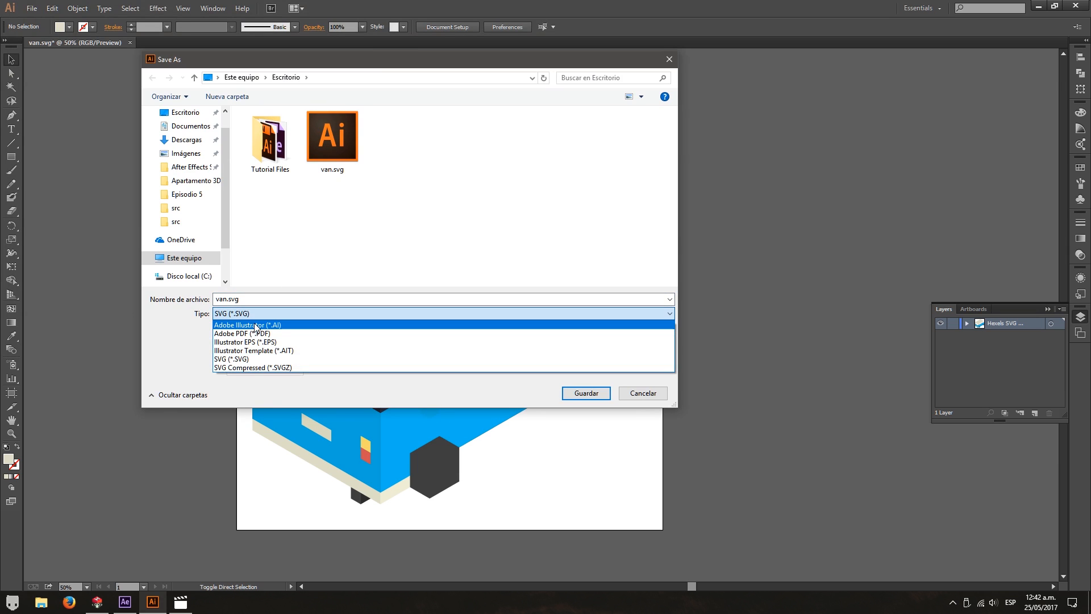
pyautogui.click(257, 323)
pyautogui.click(586, 394)
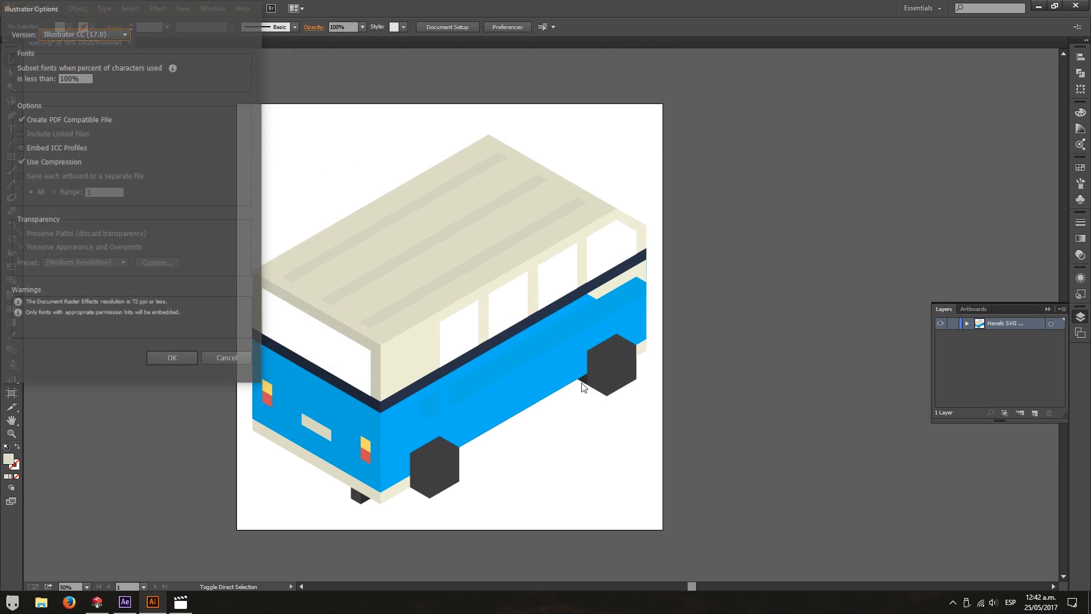
pyautogui.click(172, 359)
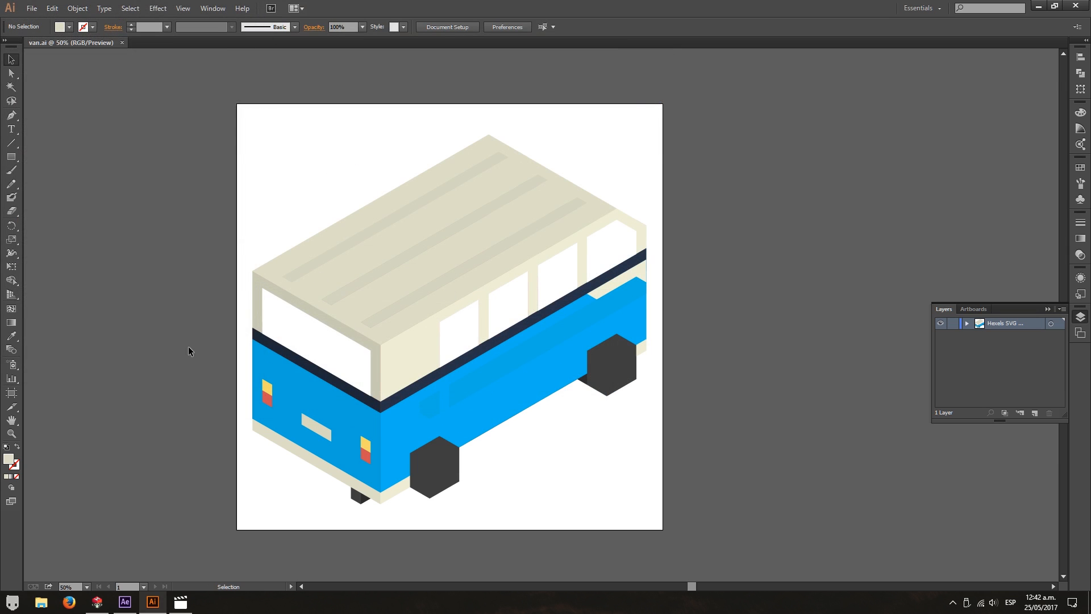
# - Switch to After Effects and import van.ai from the desktop into the project
pyautogui.click(126, 605)
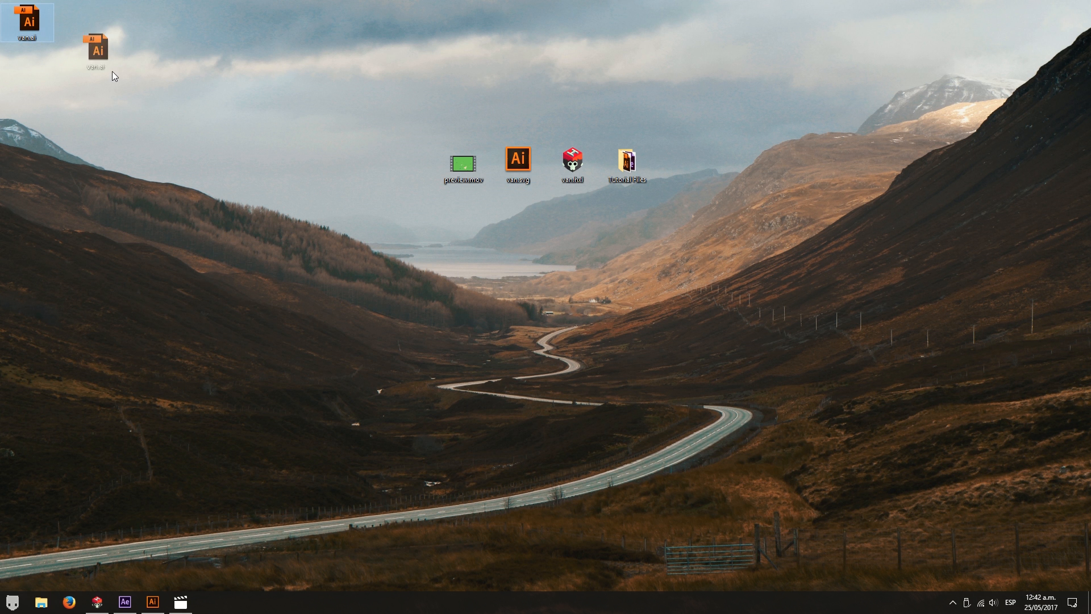
pyautogui.moveTo(112, 74); pyautogui.dragTo(98, 237)
pyautogui.hotkey('alt', 'Tab')
pyautogui.moveTo(30, 151); pyautogui.dragTo(39, 101)
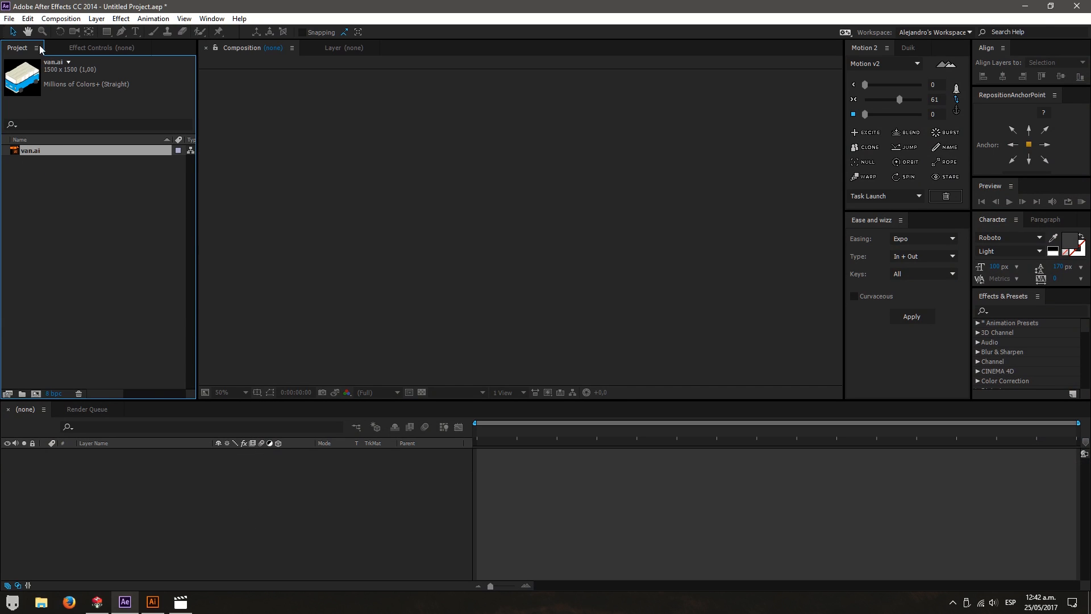
# - Create a new composition with the HDTV 1080 29.97 preset, 1920 x 1080 px and a 4-second duration
pyautogui.click(61, 18)
pyautogui.click(71, 26)
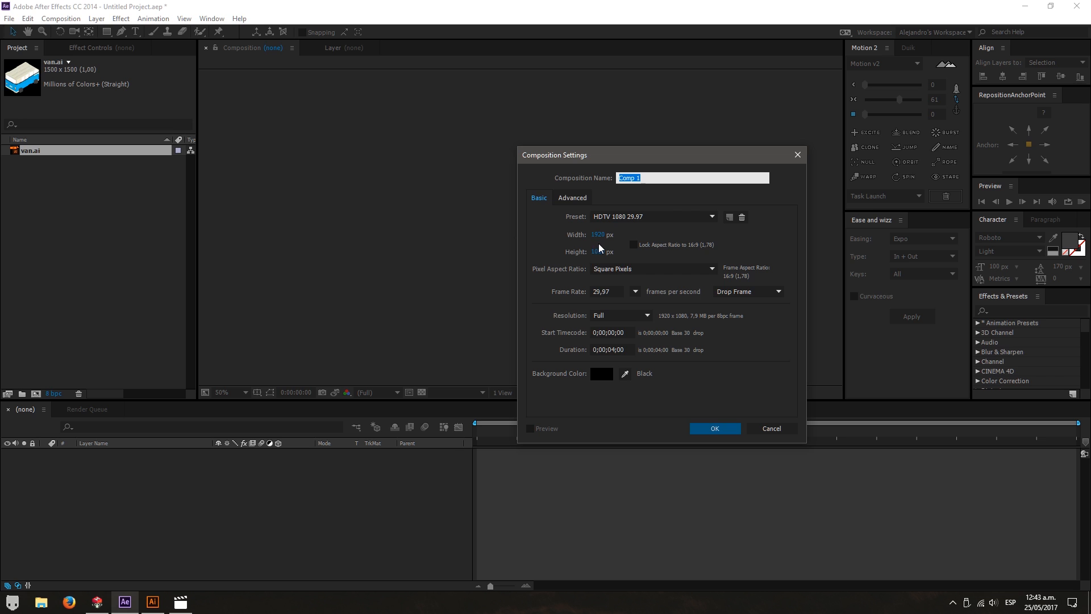
pyautogui.click(717, 430)
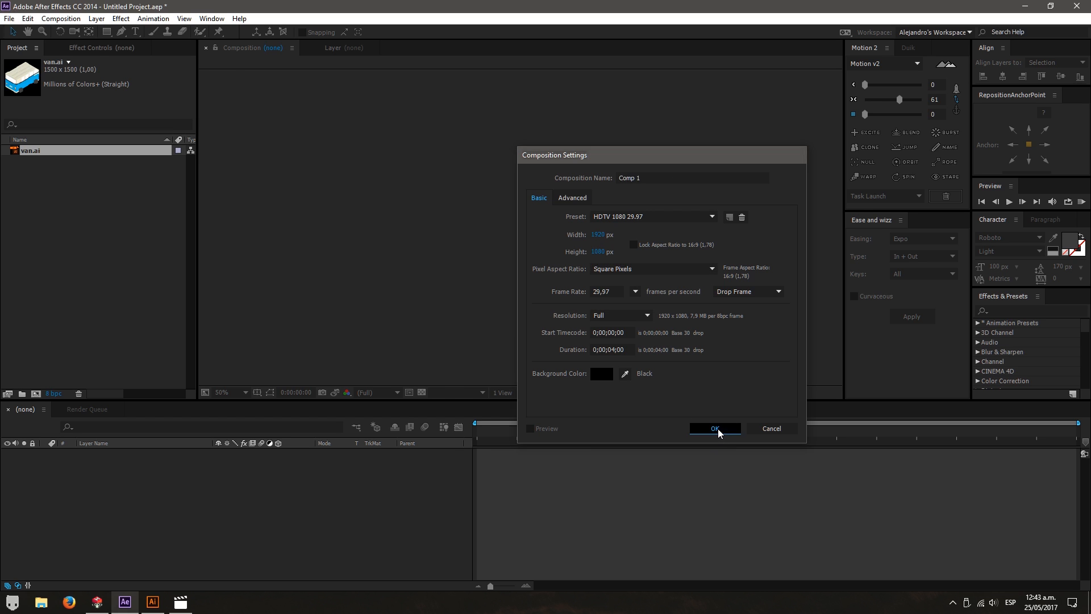
# - Add van.ai to the composition as a layer and scale it to 42% so the whole van fits the frame
pyautogui.moveTo(153, 392); pyautogui.dragTo(142, 490)
pyautogui.scroll(-2, 517, 248)
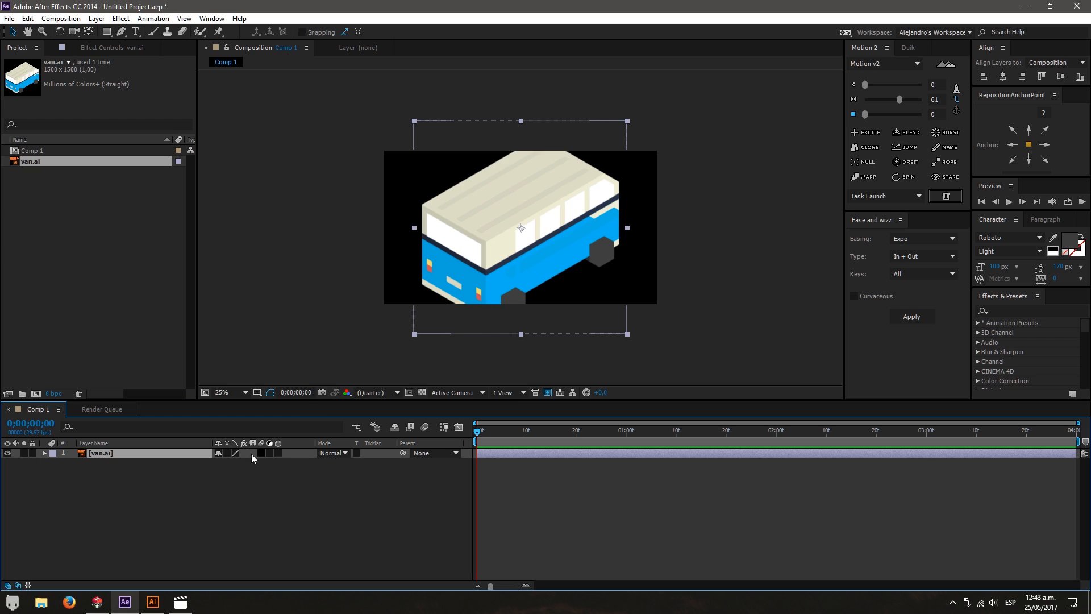
pyautogui.press('s')
pyautogui.moveTo(254, 461)
pyautogui.mouseDown()
pyautogui.moveTo(219, 462)
pyautogui.moveTo(234, 461)
pyautogui.mouseUp()
pyautogui.scroll(2, 495, 274)
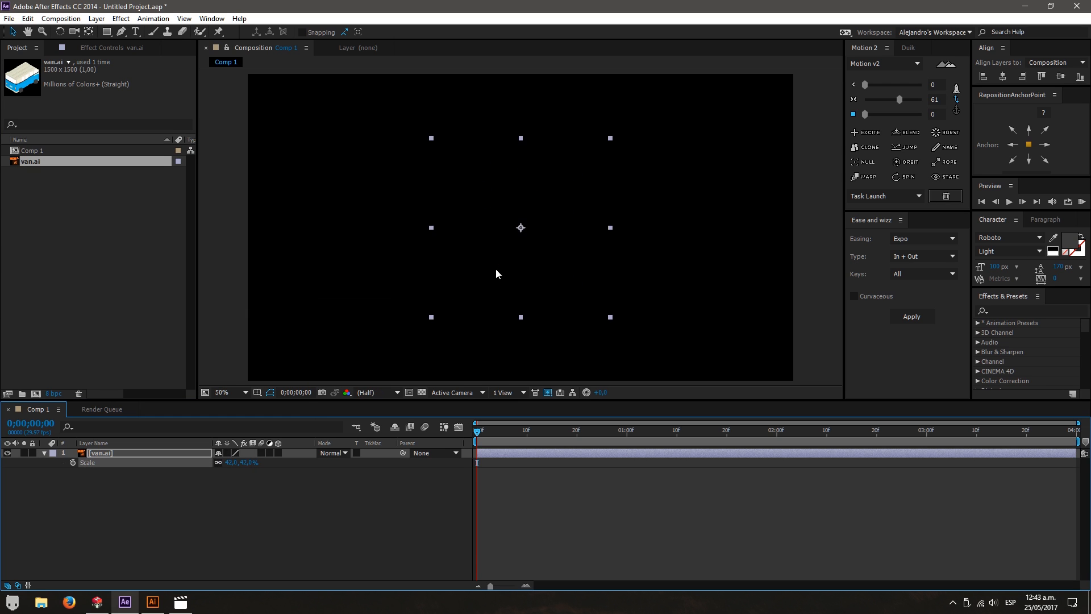
# - Create shapes from the van.ai vector layer, and delete the original layer and its footage from the project
pyautogui.rightClick(111, 459)
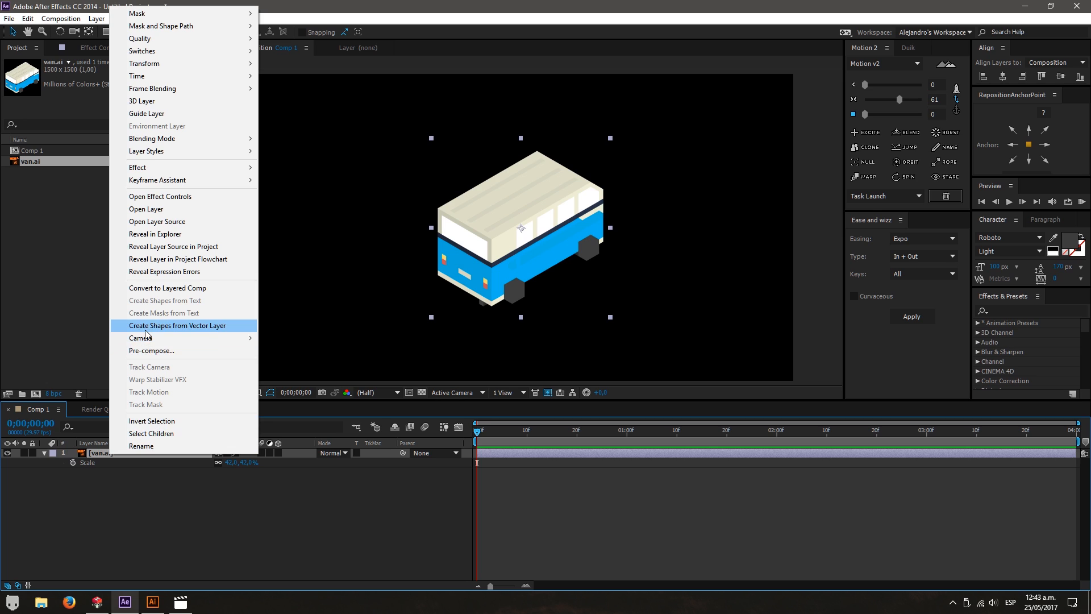
pyautogui.click(186, 328)
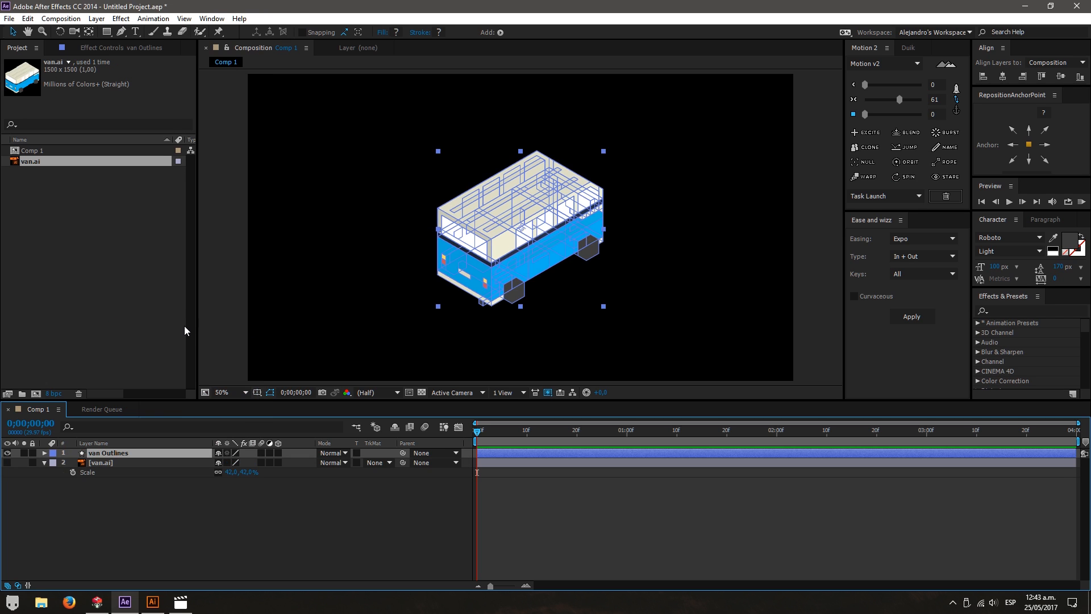
pyautogui.click(107, 466)
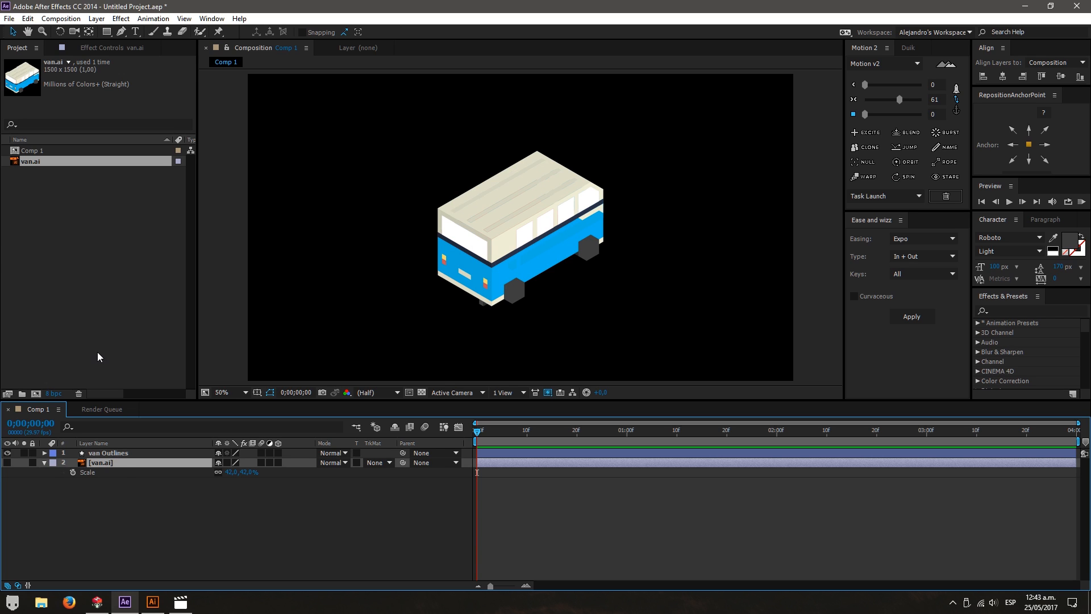
pyautogui.press('Delete')
pyautogui.click(32, 161)
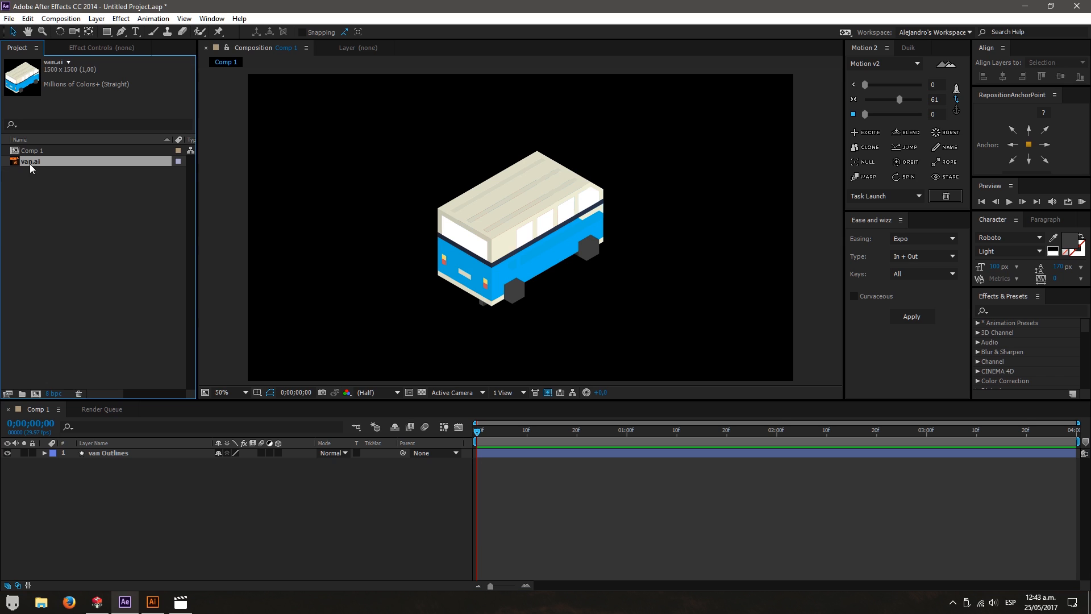
pyautogui.press('Delete')
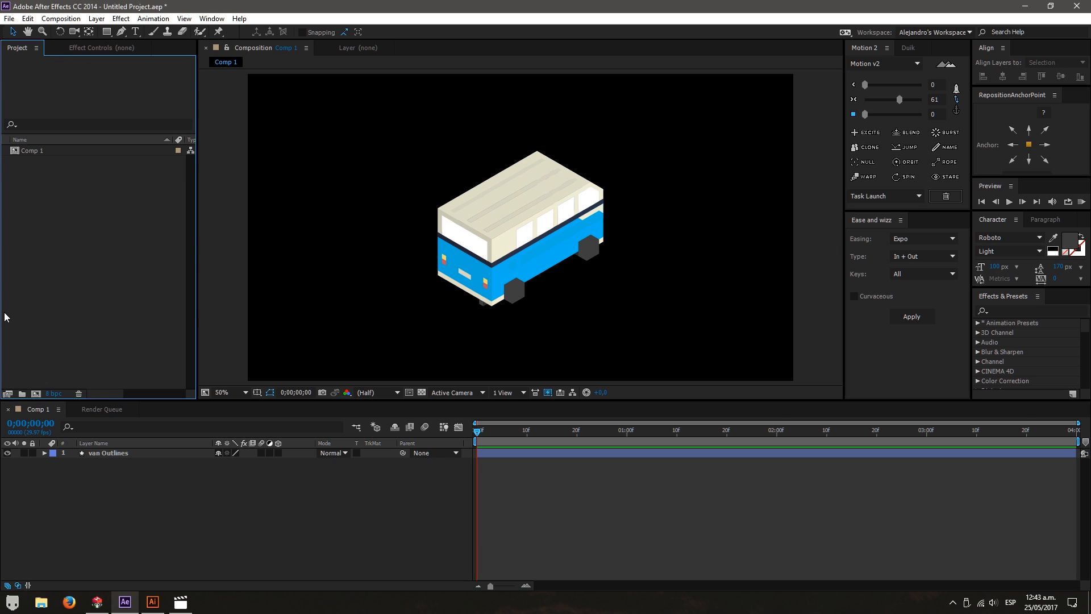
# - Examine the shape groups inside the van Outlines layer, including the path and fill of the first group
pyautogui.click(116, 455)
pyautogui.press('/')
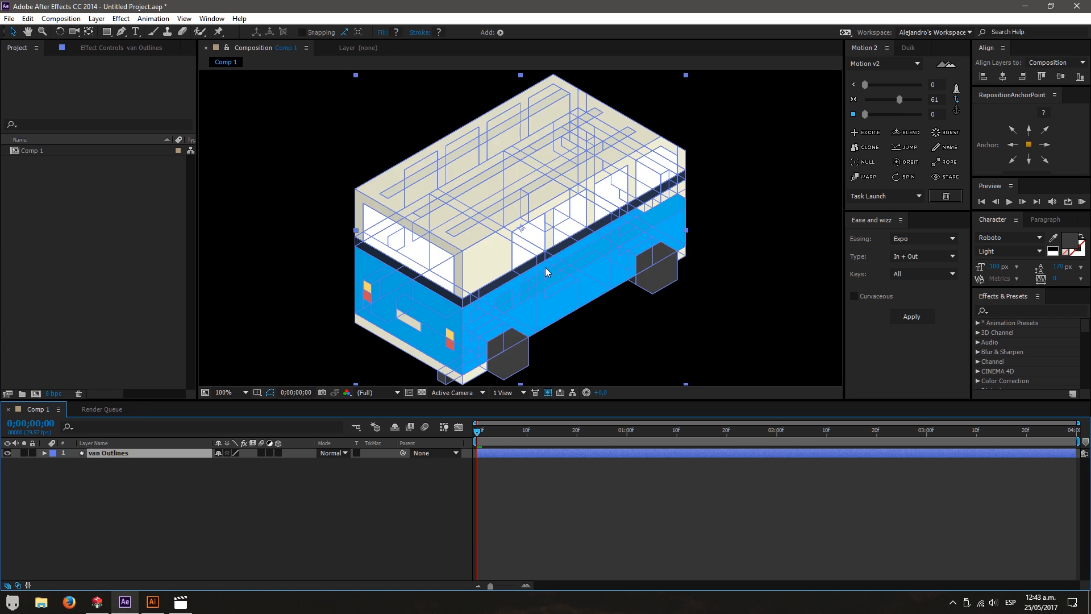
pyautogui.click(43, 453)
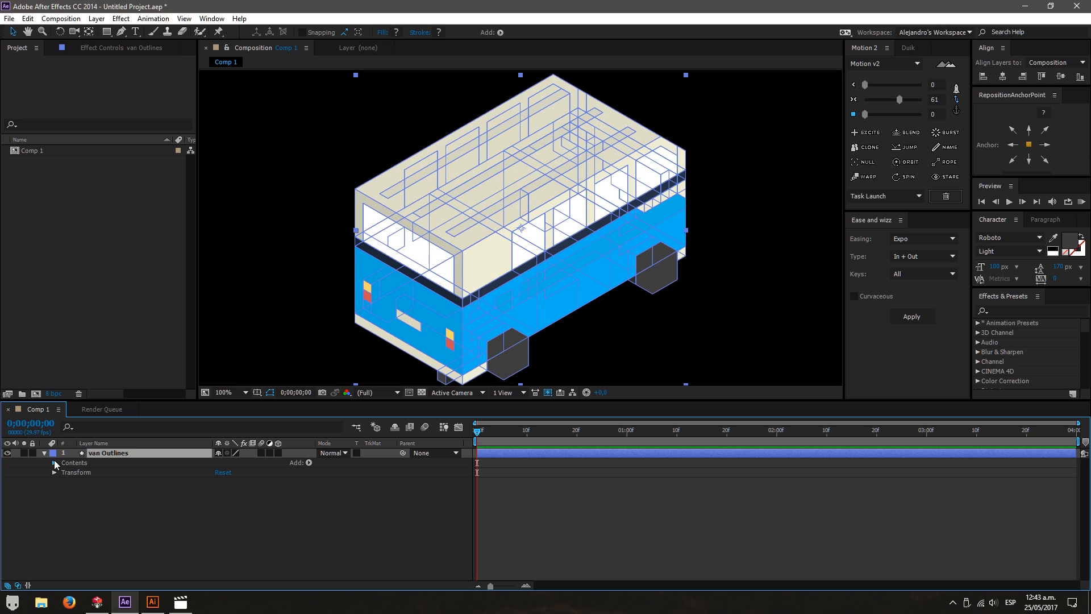
pyautogui.click(53, 462)
pyautogui.click(64, 462)
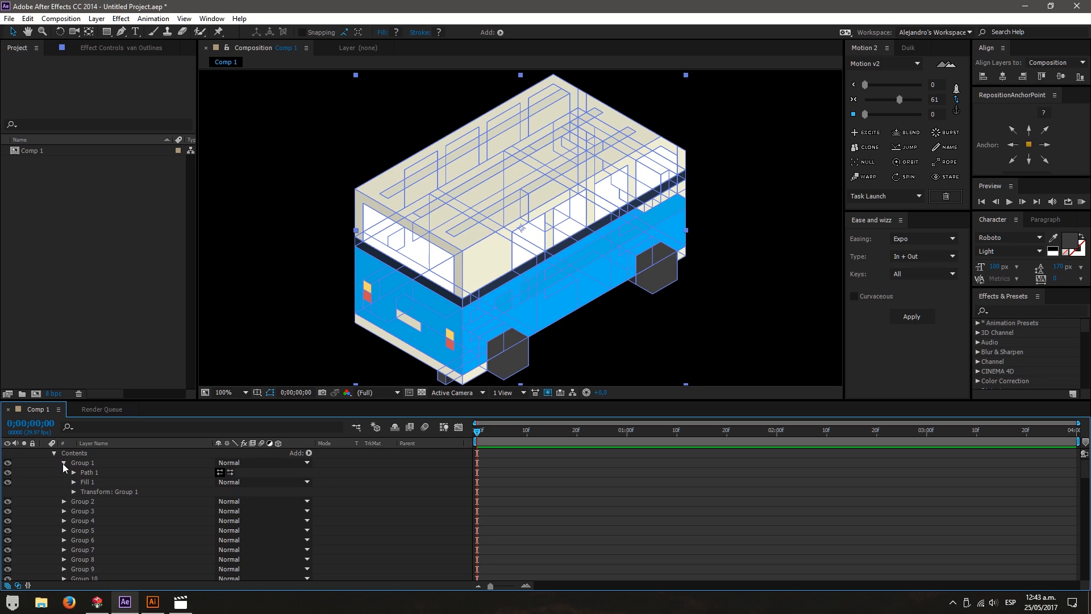
pyautogui.click(64, 463)
pyautogui.click(54, 453)
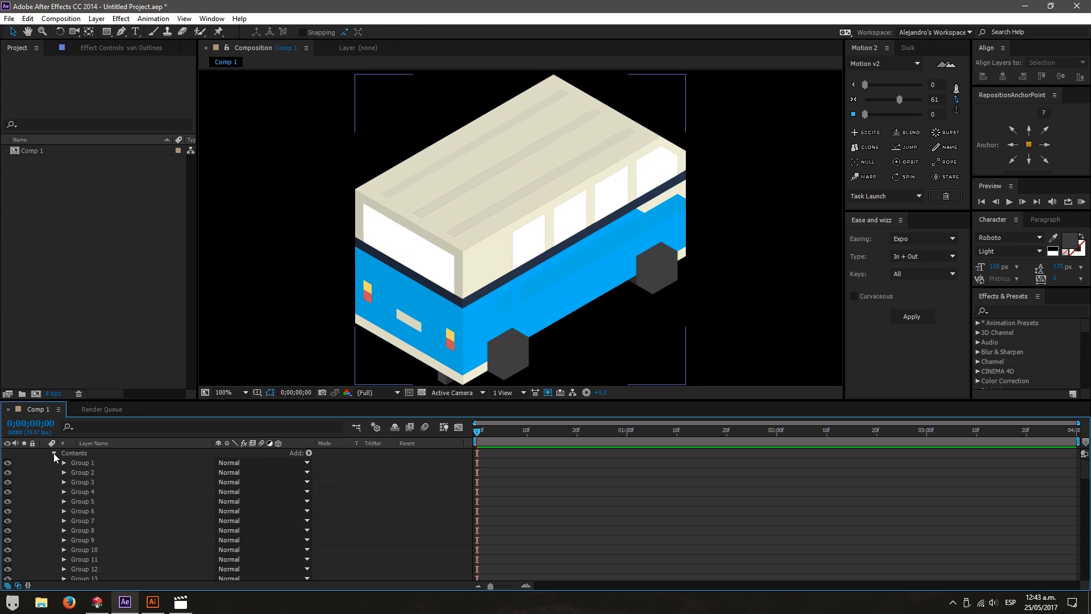
pyautogui.scroll(-2, 572, 242)
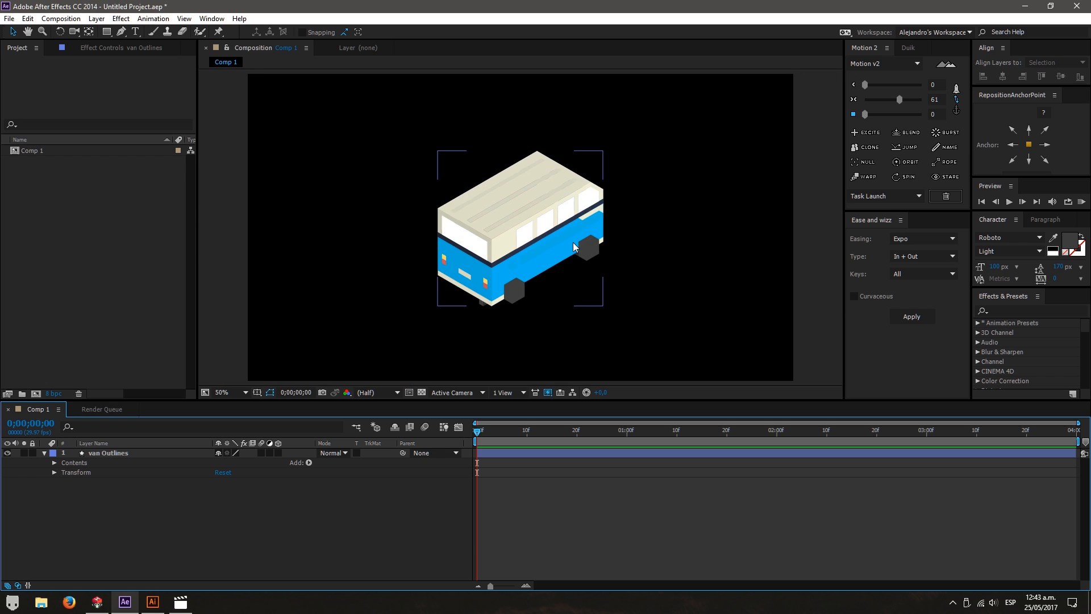
pyautogui.click(101, 453)
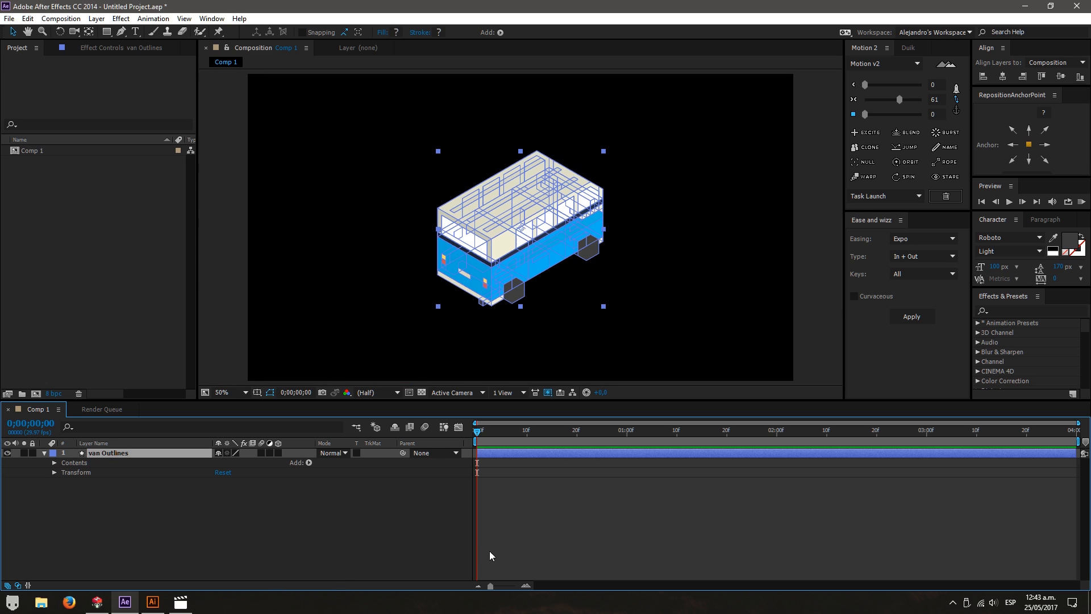
pyautogui.click(507, 551)
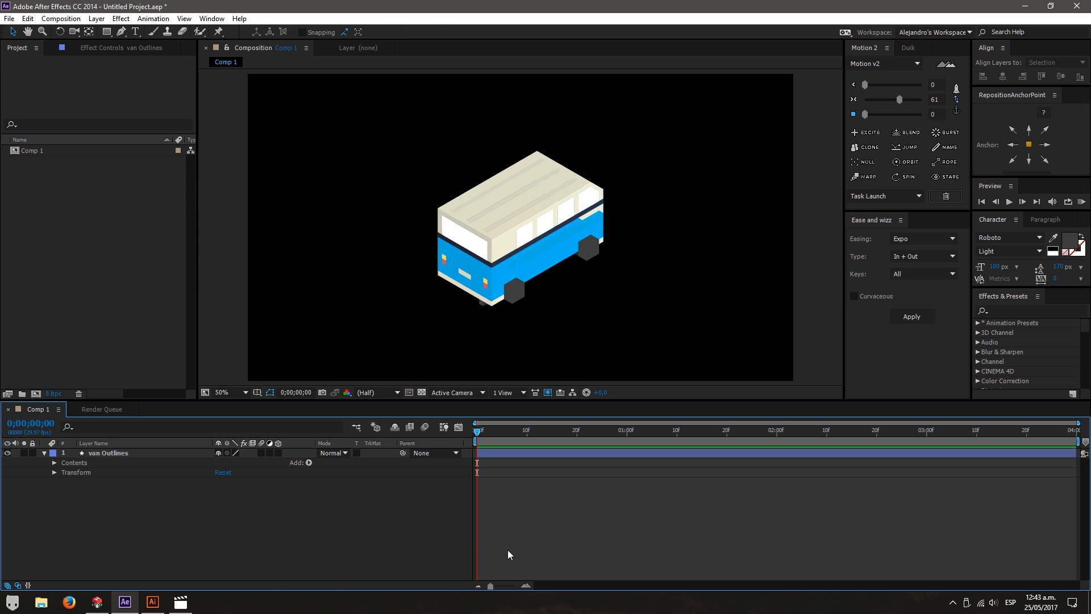
# - Add a Trim Paths operator to the whole van Outlines layer and expand its properties
pyautogui.click(309, 462)
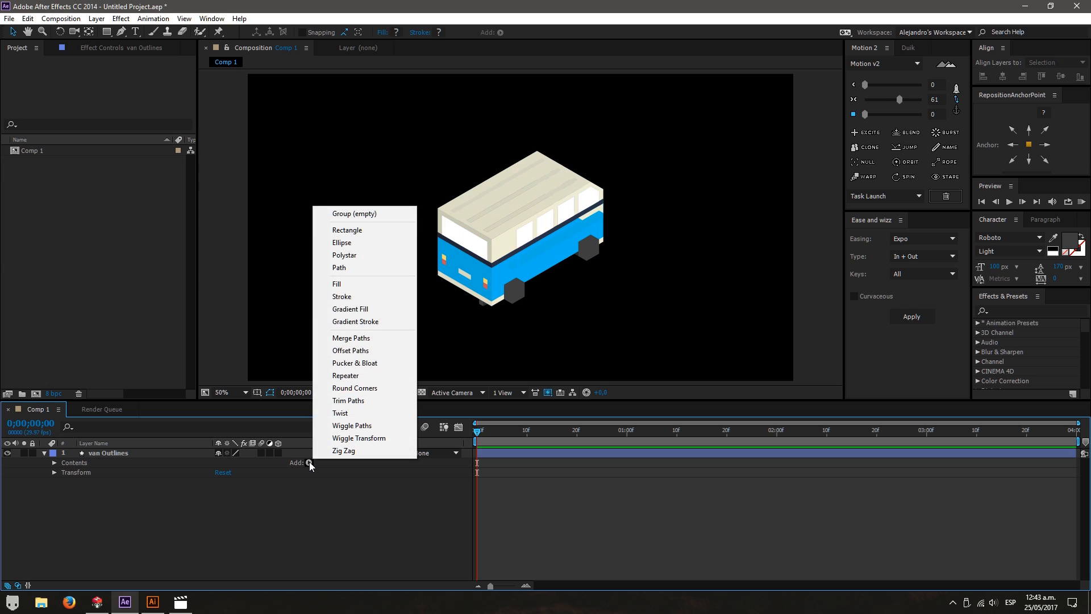
pyautogui.click(134, 487)
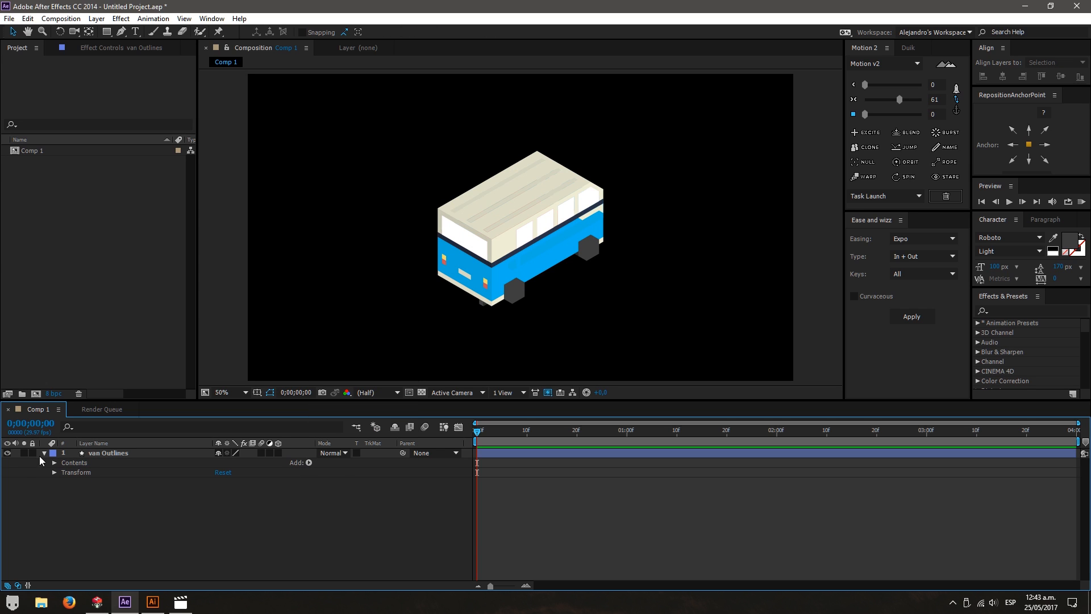
pyautogui.click(308, 463)
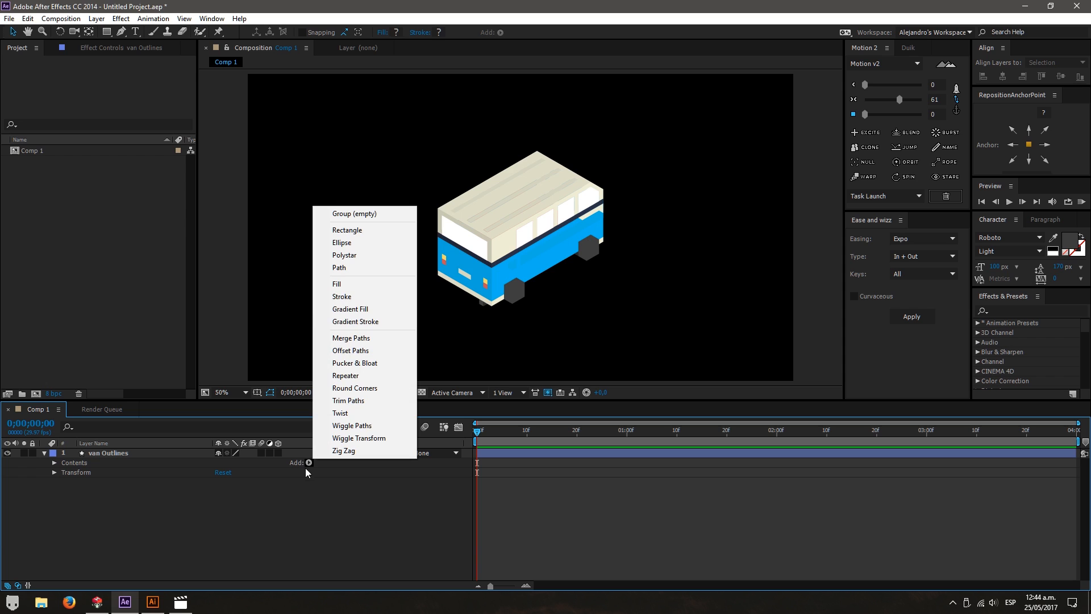
pyautogui.click(352, 400)
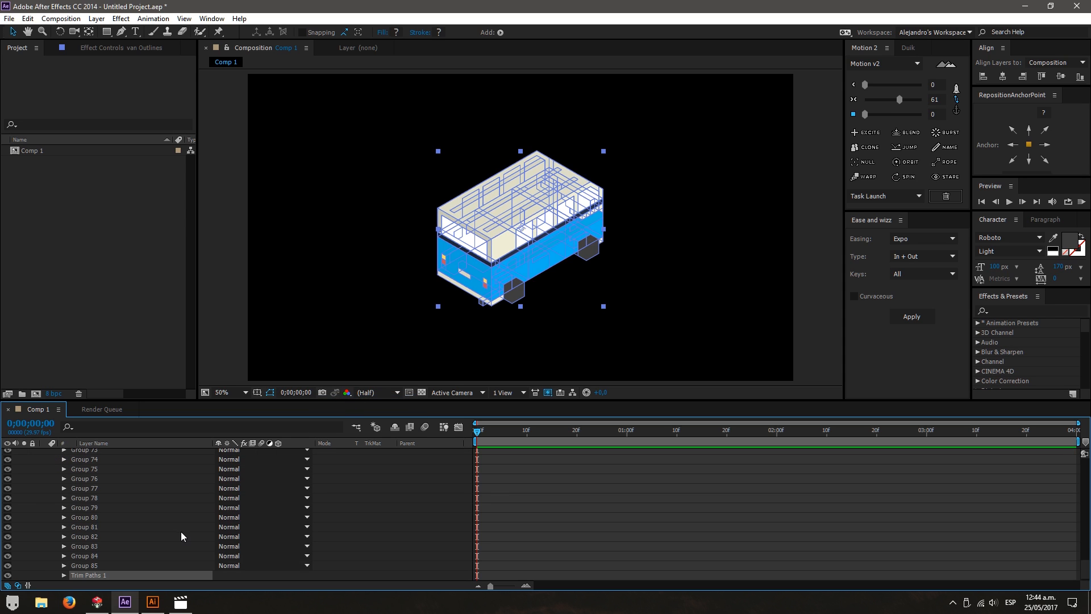
pyautogui.click(63, 566)
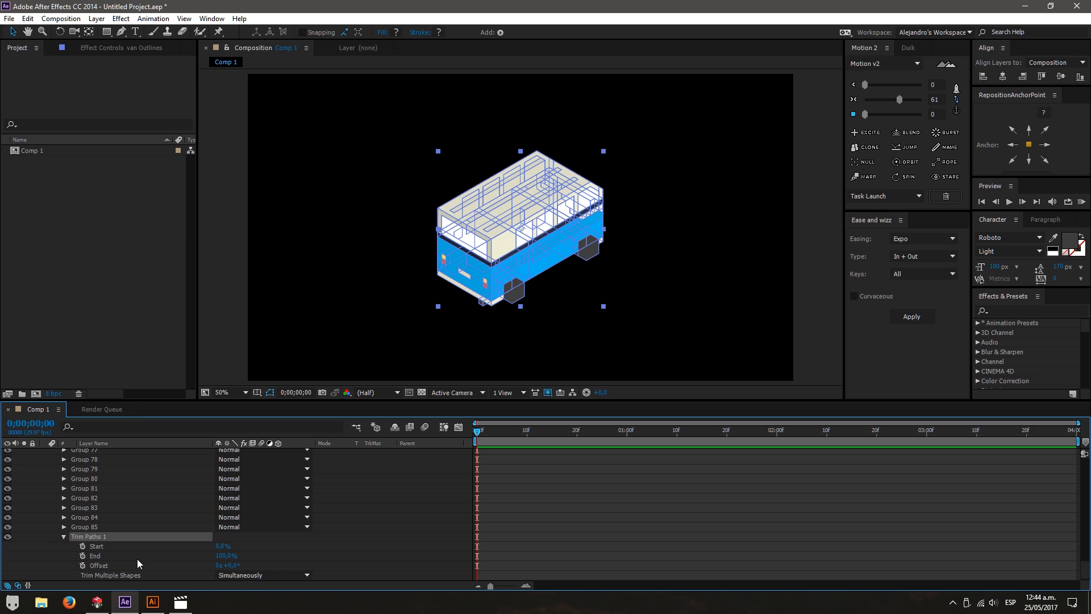
# - Try a lower Trim Paths End value on the van, hide the path outlines in the viewer, and restore End to 100%
pyautogui.moveTo(226, 556); pyautogui.dragTo(188, 556)
pyautogui.scroll(1, 567, 232)
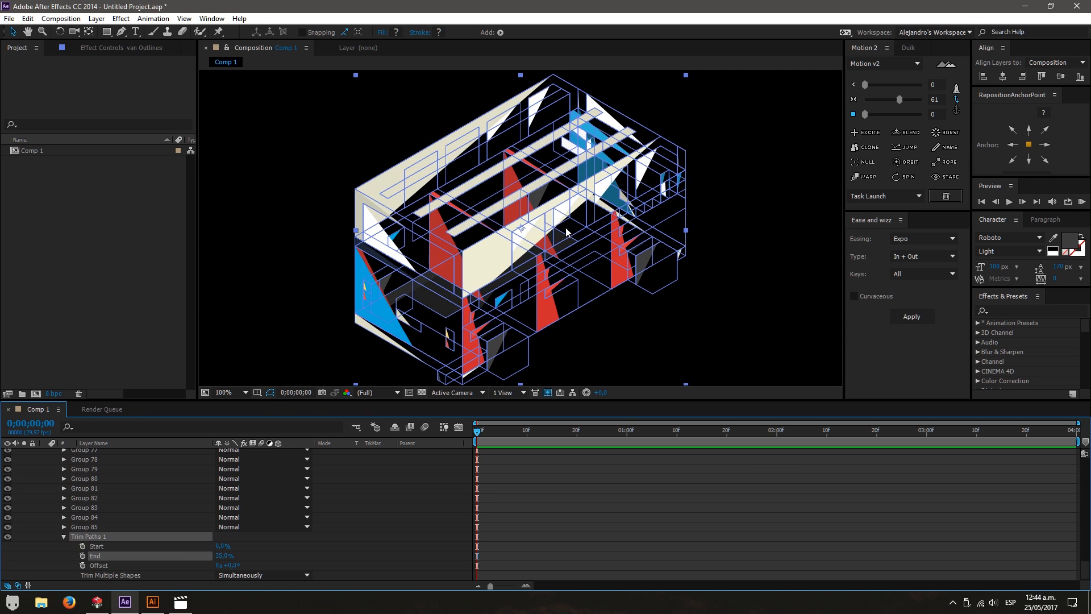
pyautogui.click(269, 394)
pyautogui.moveTo(219, 555)
pyautogui.mouseDown()
pyautogui.moveTo(176, 556)
pyautogui.moveTo(232, 563)
pyautogui.moveTo(169, 550)
pyautogui.moveTo(234, 558)
pyautogui.moveTo(155, 555)
pyautogui.moveTo(312, 560)
pyautogui.mouseUp()
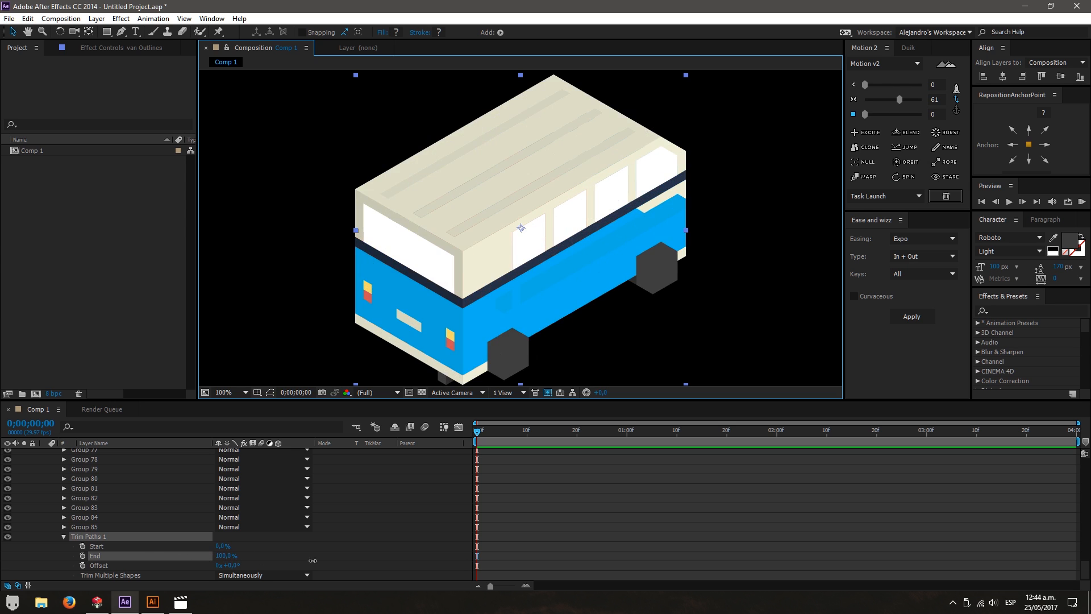
pyautogui.click(352, 548)
# - Add a Wiggle Transform operator to the van Outlines contents and expand its settings and nested Transform properties
pyautogui.scroll(15, 352, 547)
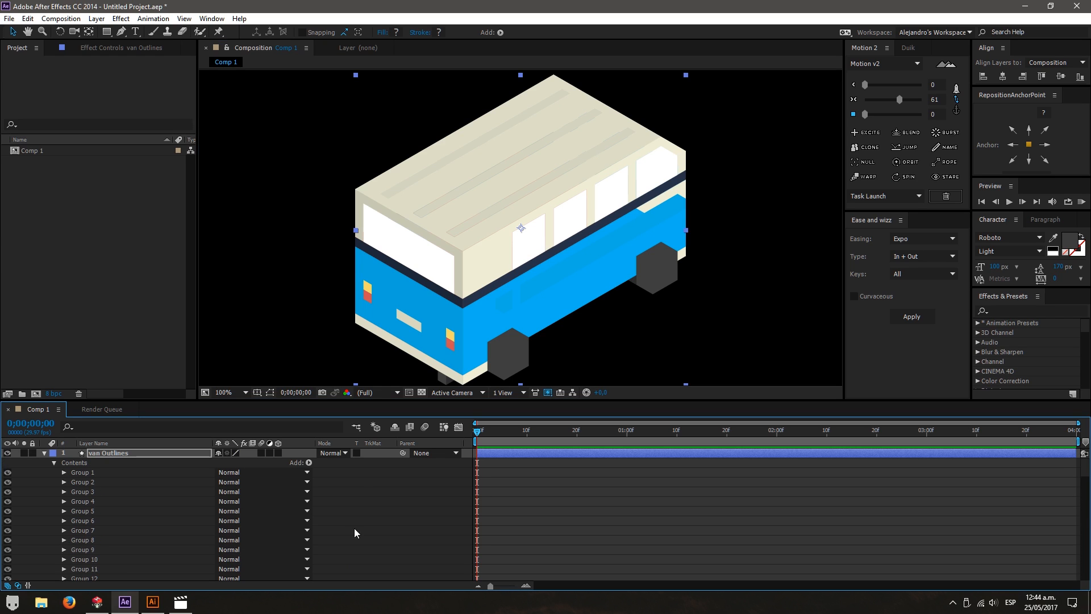
pyautogui.click(309, 463)
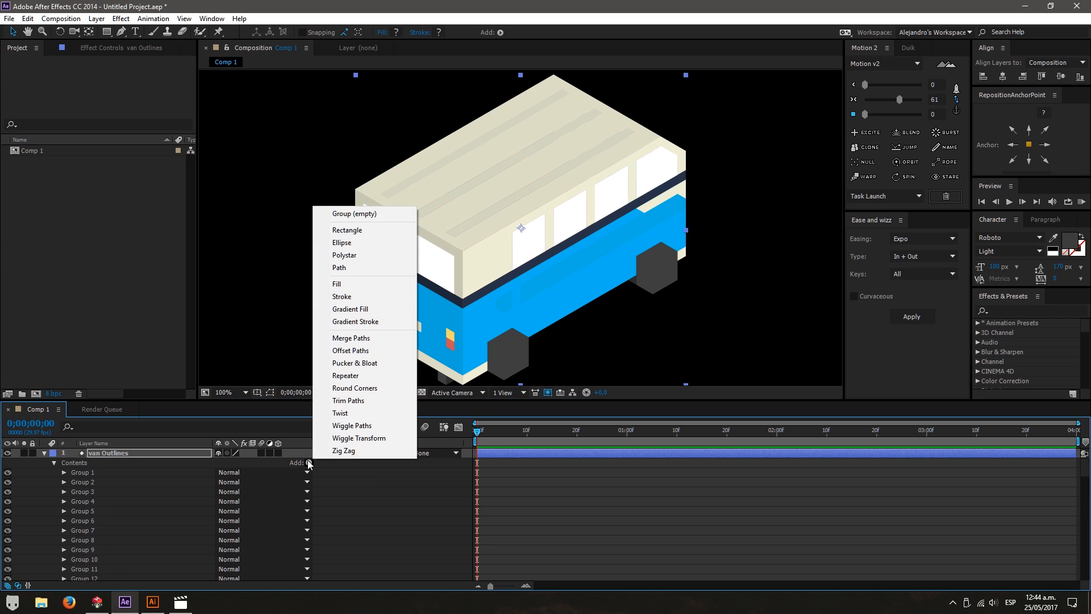
pyautogui.click(352, 439)
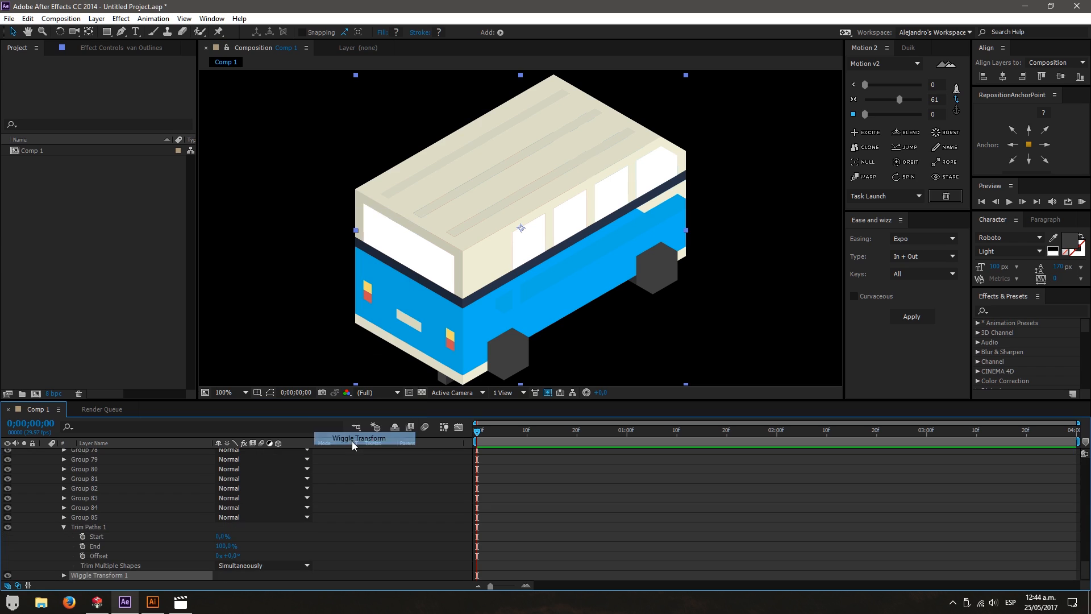
pyautogui.scroll(-1, 333, 508)
pyautogui.click(62, 565)
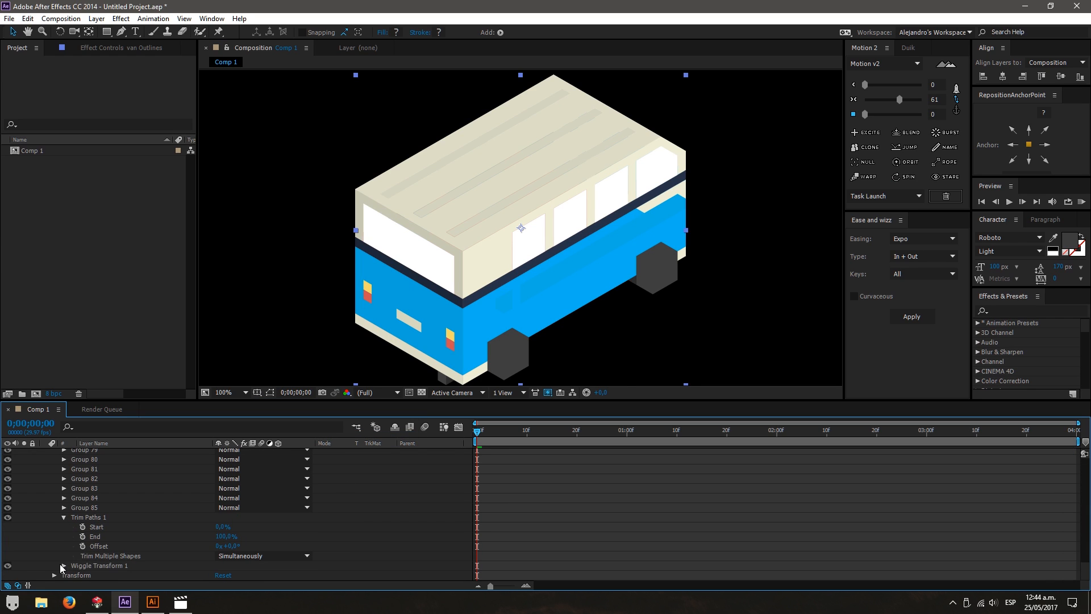
pyautogui.scroll(-6, 121, 544)
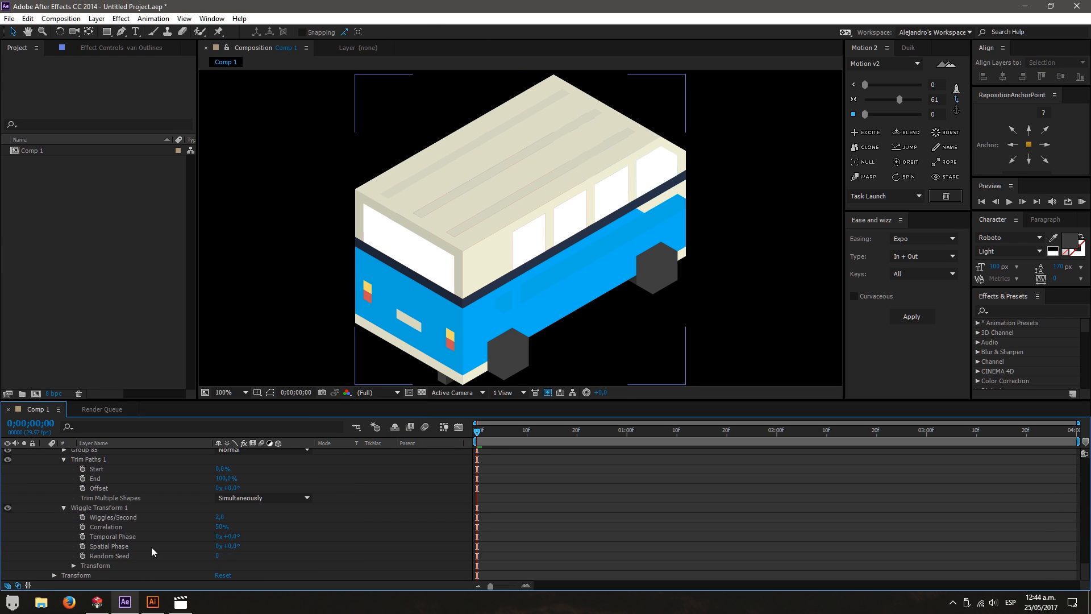
pyautogui.click(74, 566)
pyautogui.scroll(-2, 117, 541)
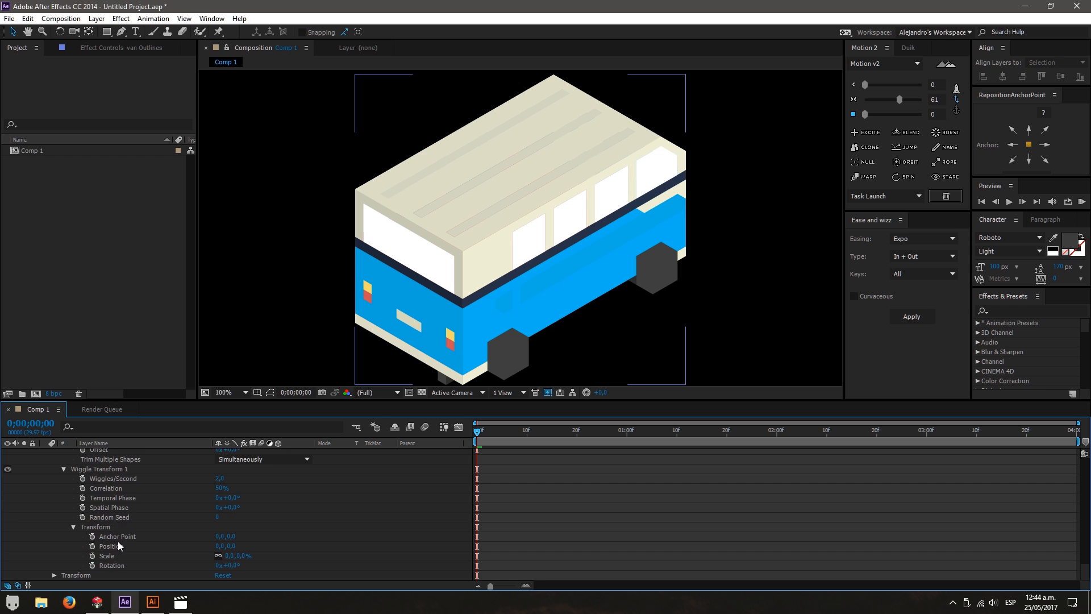
# - Set the Position of the Wiggle Transform's nested Transform to 1419, 942 to scatter the van's pieces
pyautogui.moveTo(221, 547); pyautogui.dragTo(135, 592)
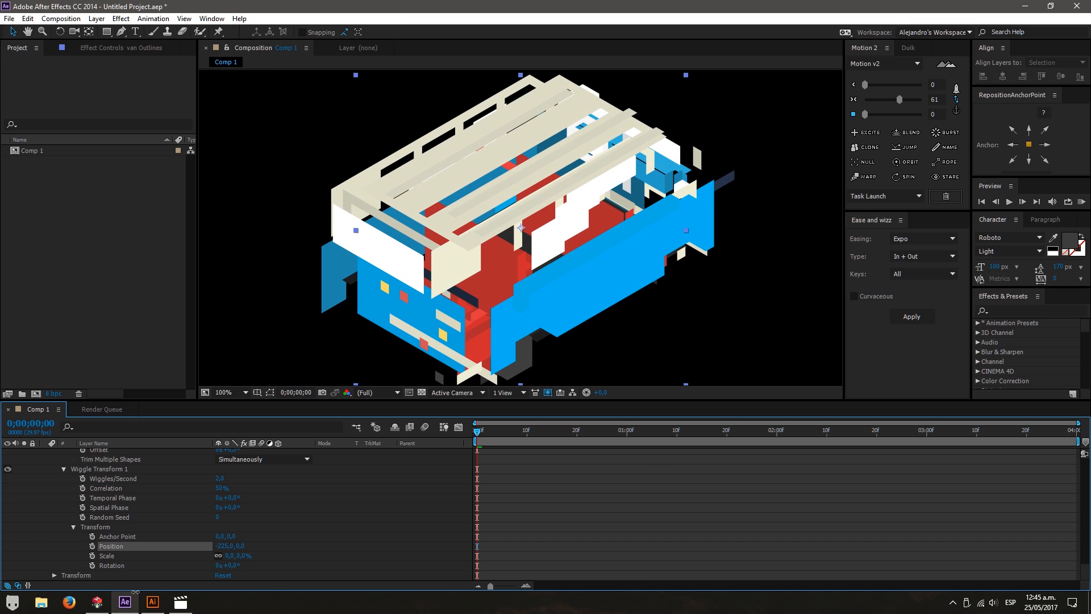
pyautogui.moveTo(135, 592); pyautogui.dragTo(261, 582)
pyautogui.moveTo(235, 547); pyautogui.dragTo(1026, 571)
pyautogui.scroll(-1, 534, 285)
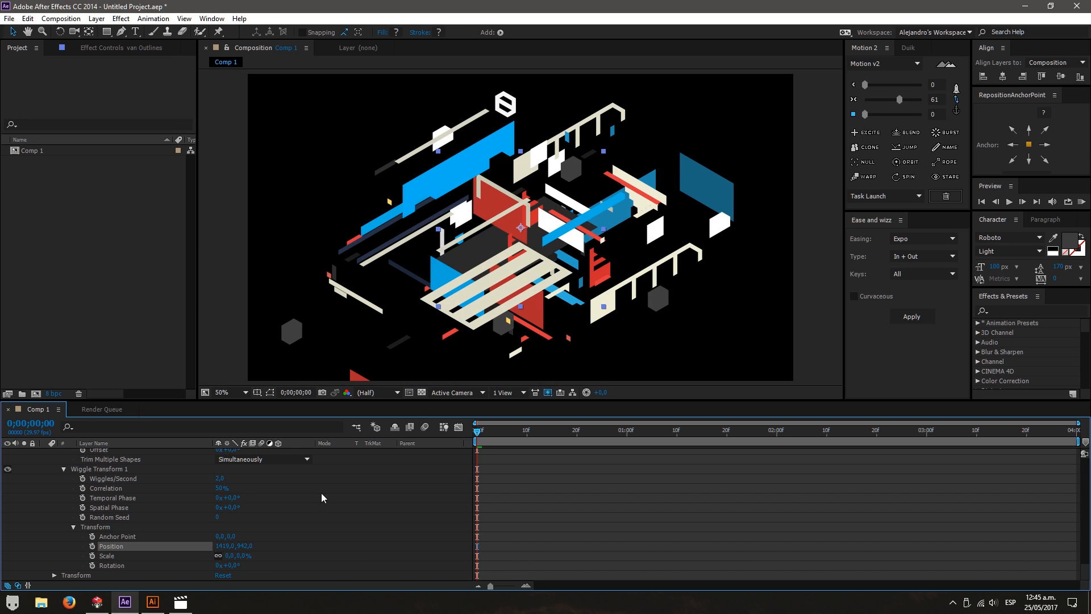
# - Try a Wiggle Transform Position of 3416, 5162, scrub through the motion, and undo the change
pyautogui.moveTo(222, 546); pyautogui.dragTo(969, 492)
pyautogui.moveTo(219, 546); pyautogui.dragTo(480, 550)
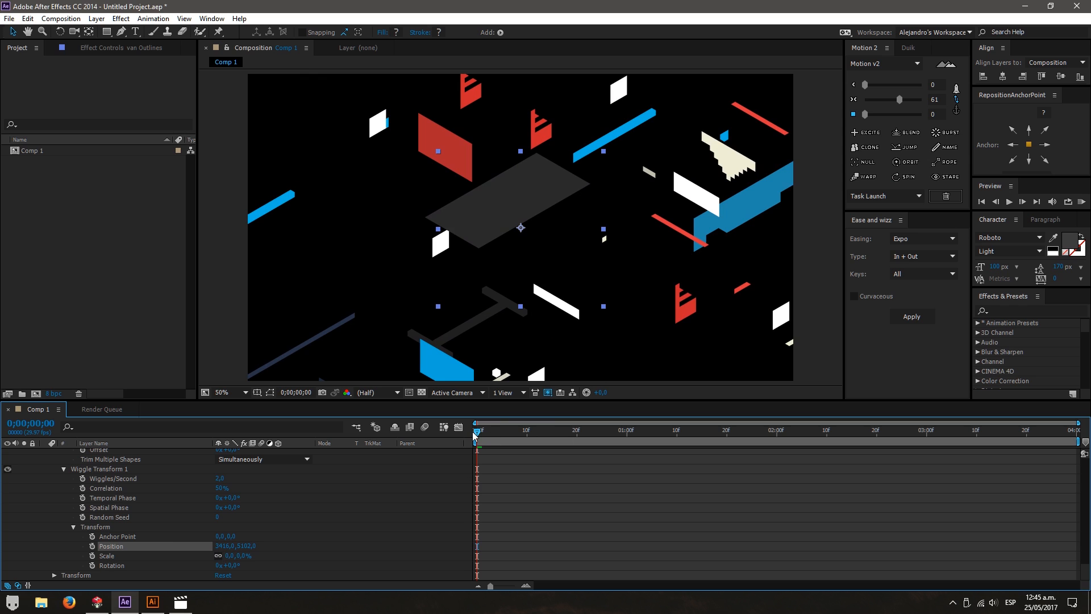
pyautogui.moveTo(477, 435); pyautogui.dragTo(564, 440)
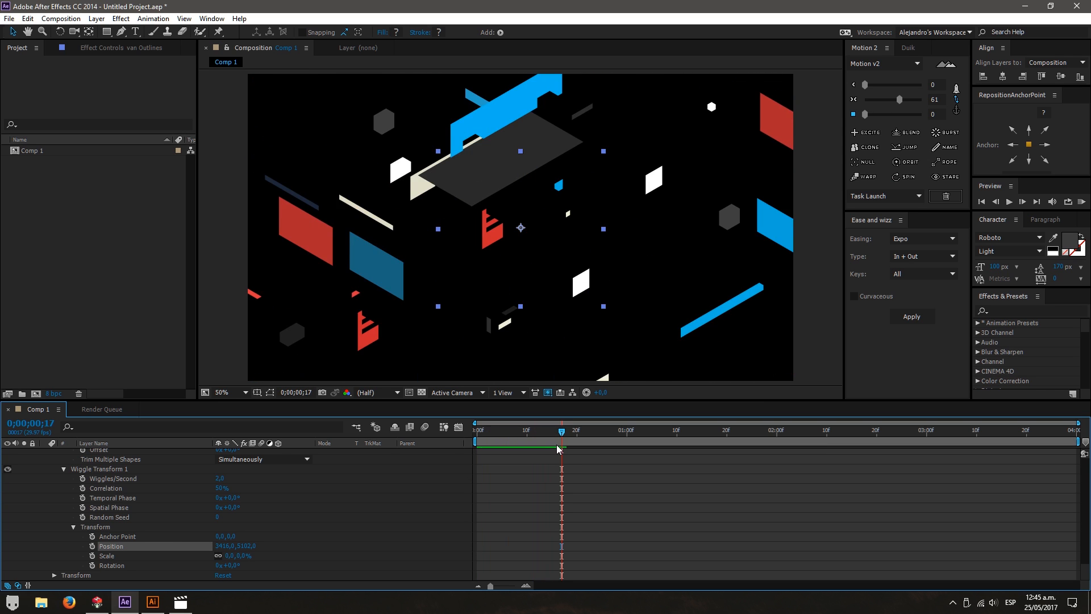
pyautogui.hotkey('ctrl', 'z')
# - Preview the wiggling van pieces from the start and return to the first frame
pyautogui.press('space')
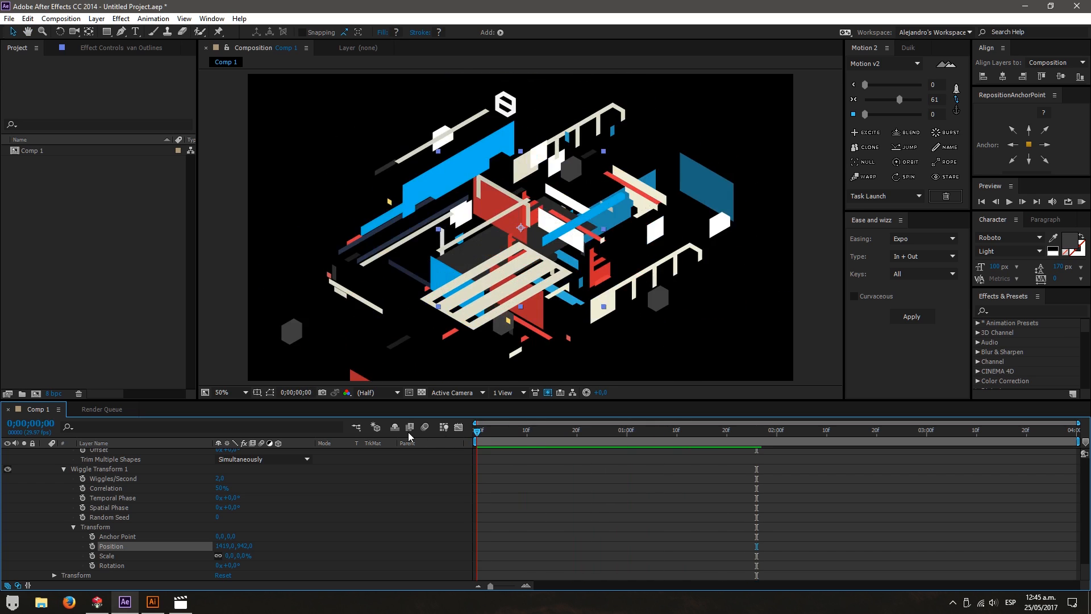
pyautogui.press('space')
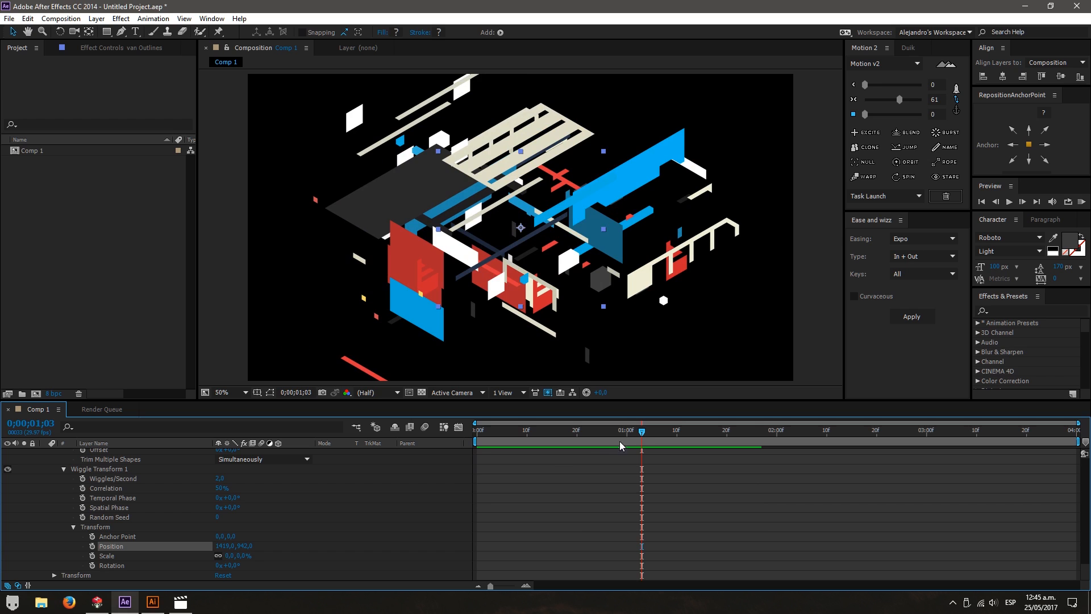
pyautogui.moveTo(642, 434); pyautogui.dragTo(442, 439)
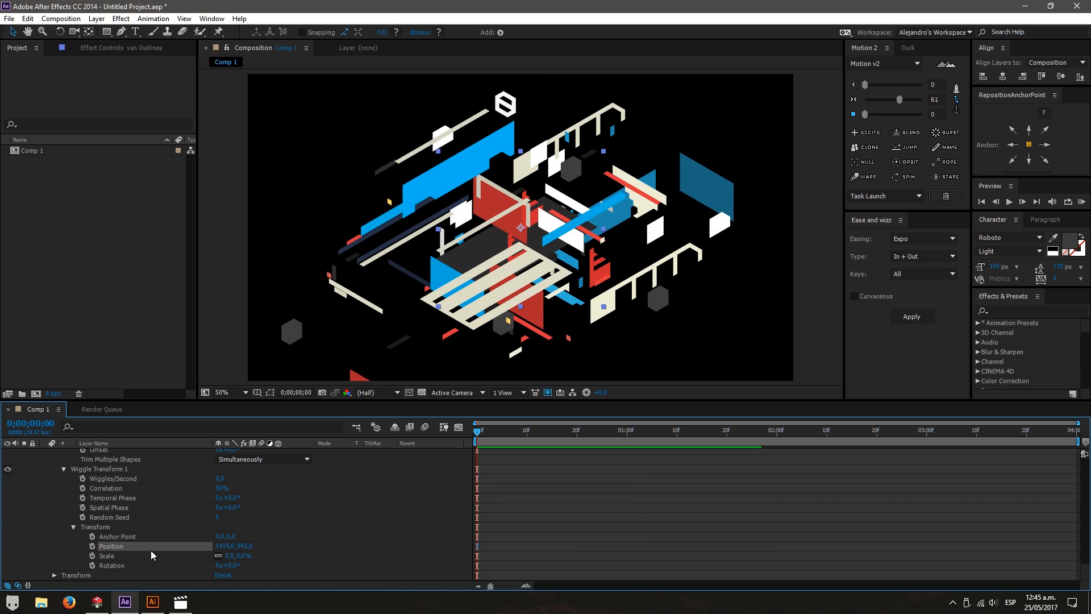
# - Keyframe the Wiggle Transform Position at the first frame with a value of 1419, 1280
pyautogui.click(92, 547)
pyautogui.moveTo(247, 549); pyautogui.dragTo(440, 545)
pyautogui.press('space')
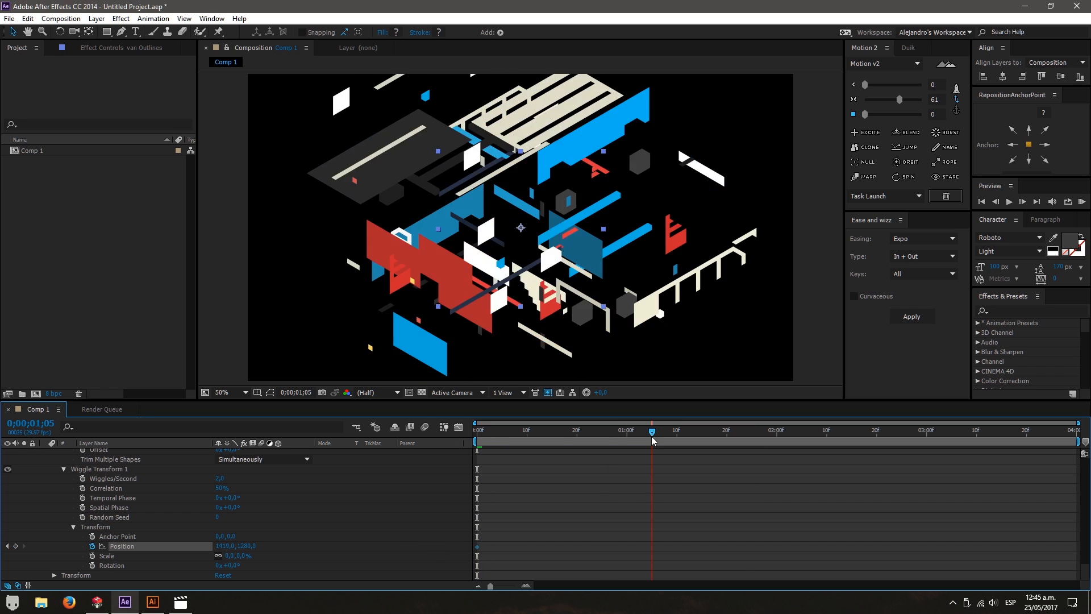
# - Set the Wiggle Transform Position to 0, 0 at 1 second so the van assembles
pyautogui.click(224, 546)
pyautogui.write('0')
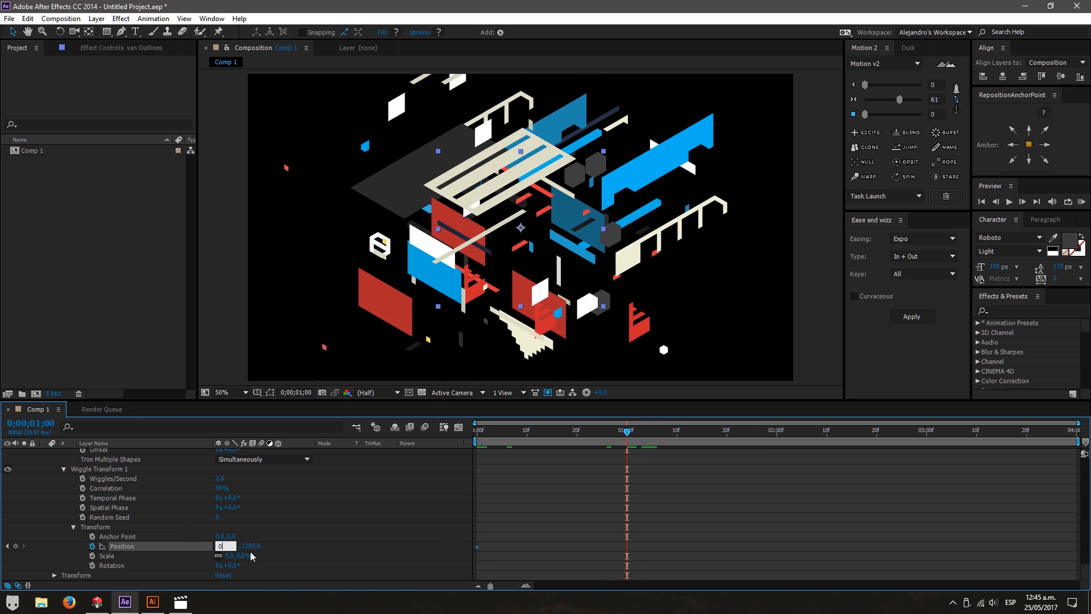
pyautogui.press('Return')
pyautogui.click(239, 546)
pyautogui.write('0,')
pyautogui.click(560, 504)
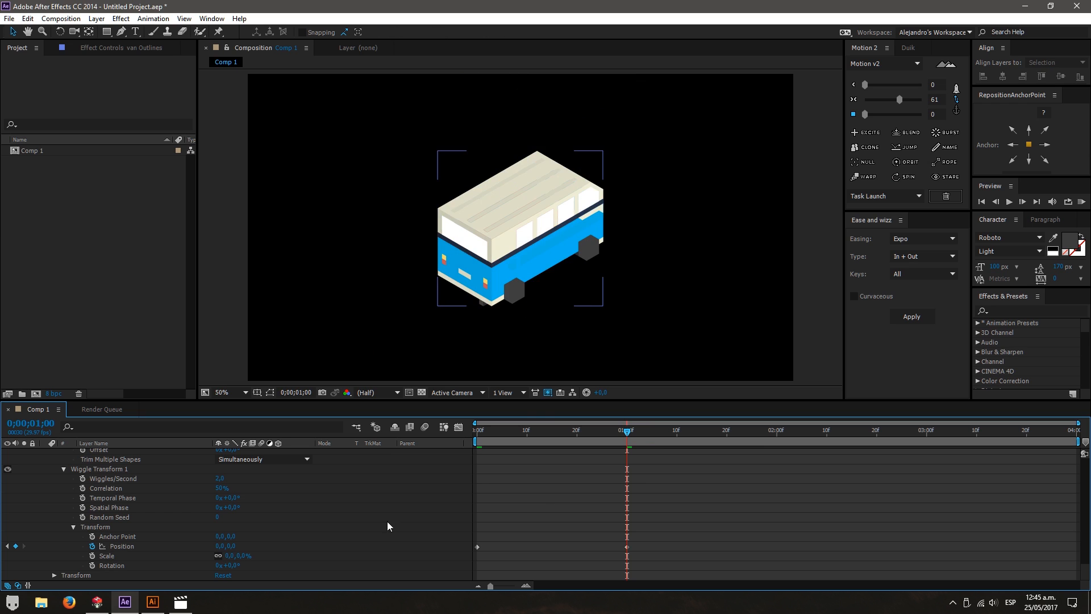
# - Keyframe the Trim Paths End from 0% at the first frame to 100% at 1 second
pyautogui.click(552, 432)
pyautogui.moveTo(552, 431); pyautogui.dragTo(456, 478)
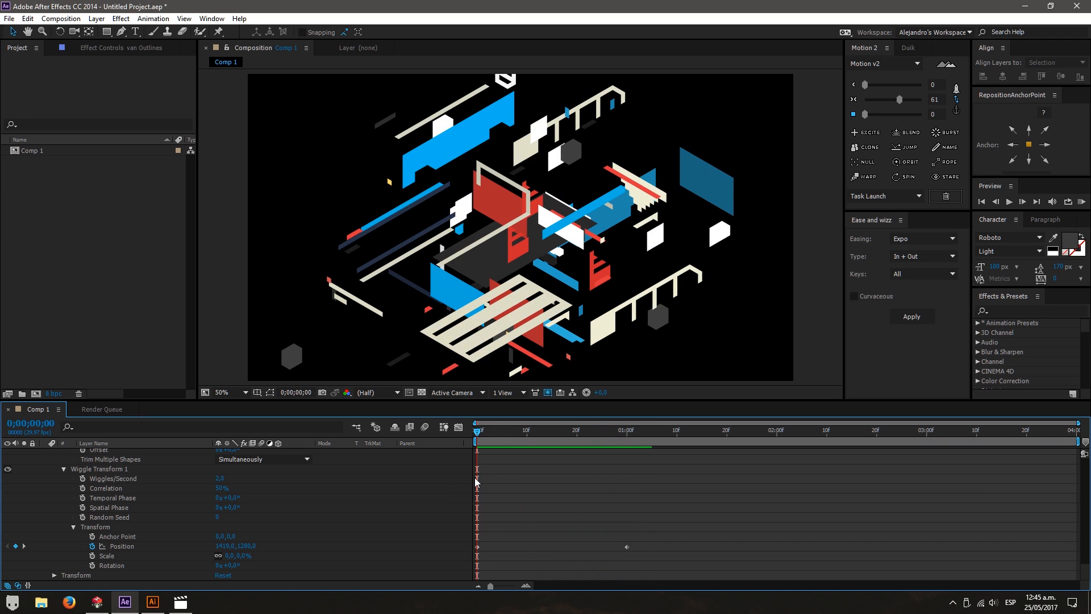
pyautogui.scroll(5, 505, 517)
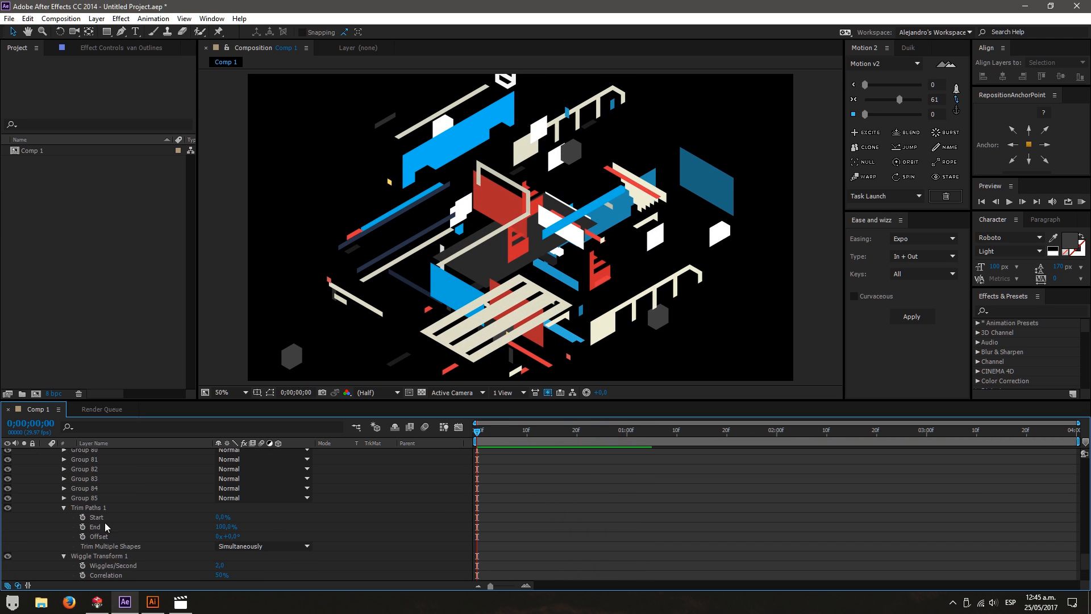
pyautogui.click(91, 508)
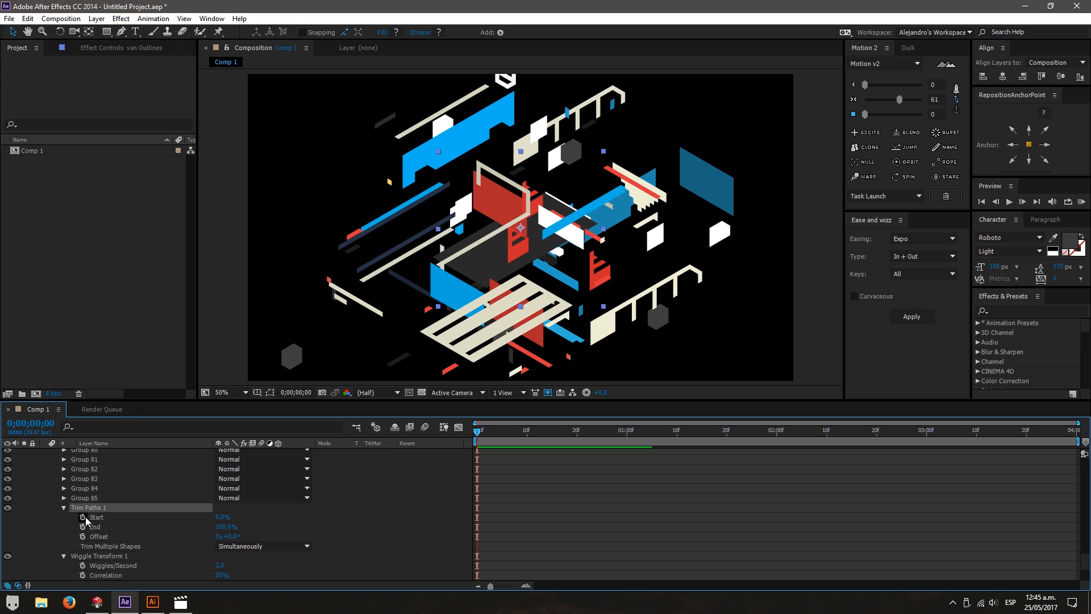
pyautogui.click(83, 526)
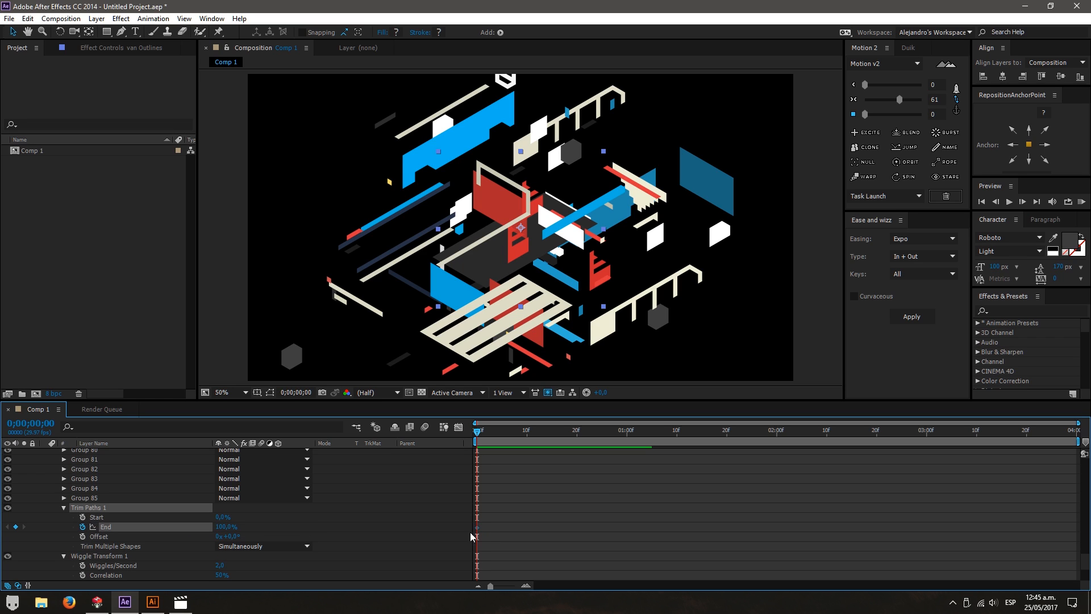
pyautogui.moveTo(482, 528); pyautogui.dragTo(581, 526)
pyautogui.scroll(-3, 583, 503)
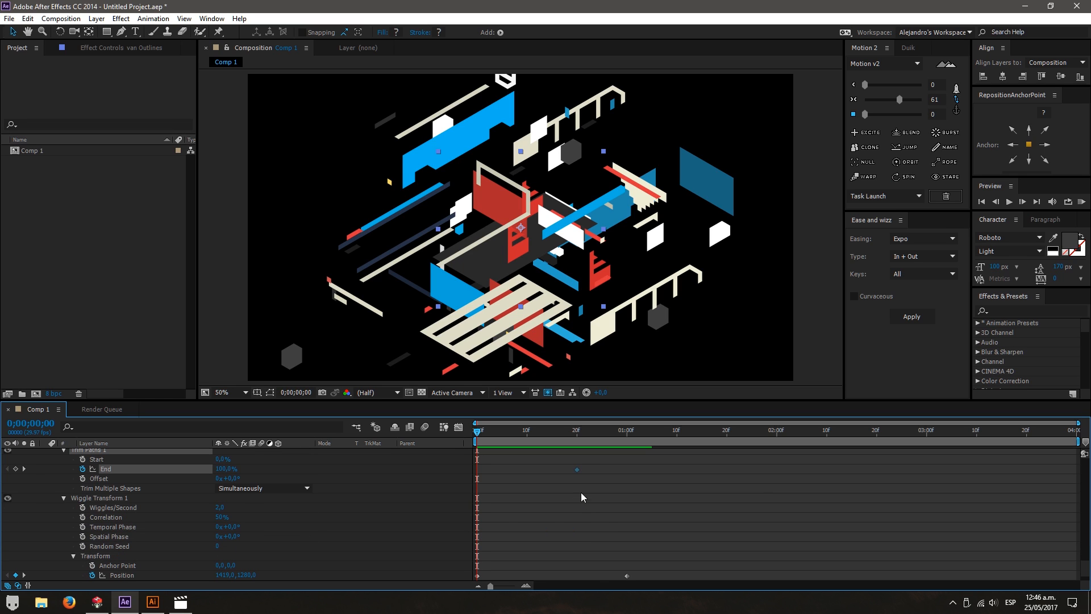
pyautogui.moveTo(223, 469); pyautogui.dragTo(136, 471)
pyautogui.click(497, 455)
# - Preview the combined Trim Paths and Wiggle Transform animation from the start
pyautogui.press('space')
pyautogui.press('space')
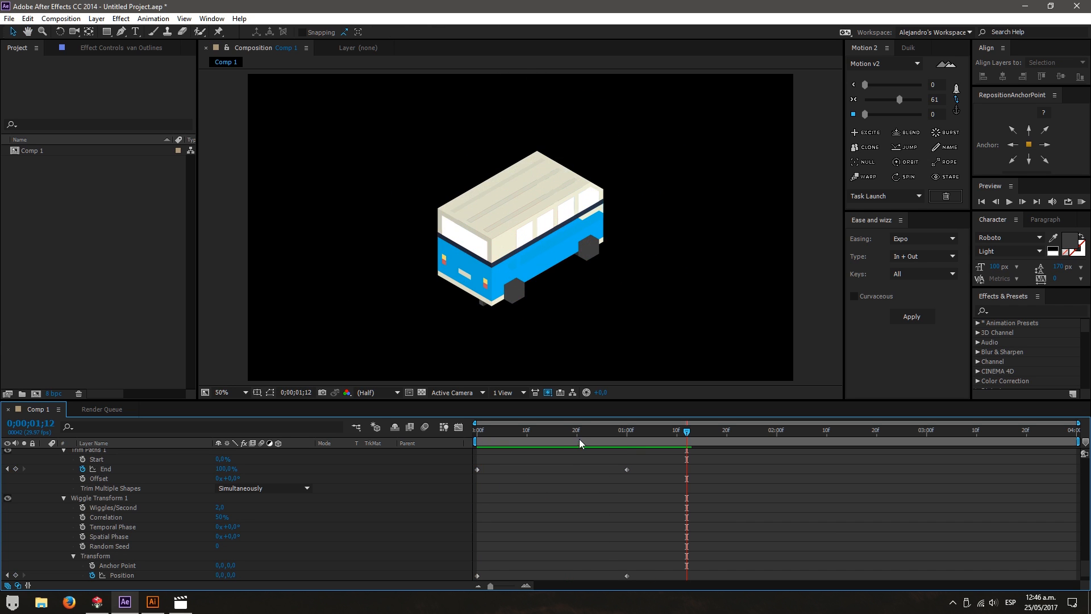
pyautogui.moveTo(571, 433); pyautogui.dragTo(455, 432)
pyautogui.press('space')
pyautogui.press('space')
# - Select all the End and Position keyframes and ease them in and out at 61 with Motion v2
pyautogui.moveTo(668, 461); pyautogui.dragTo(426, 588)
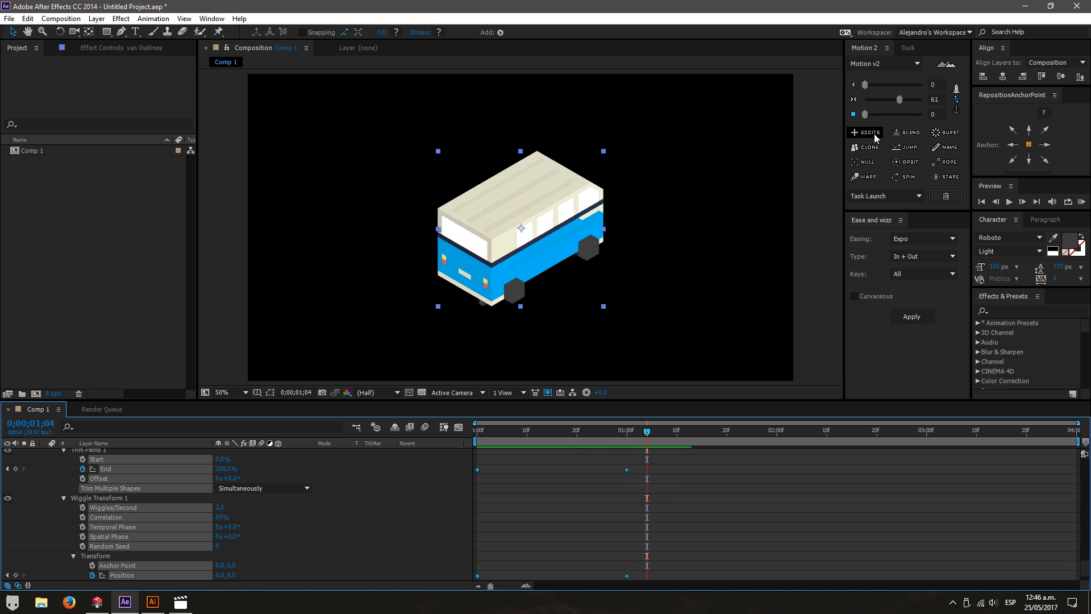
pyautogui.click(900, 100)
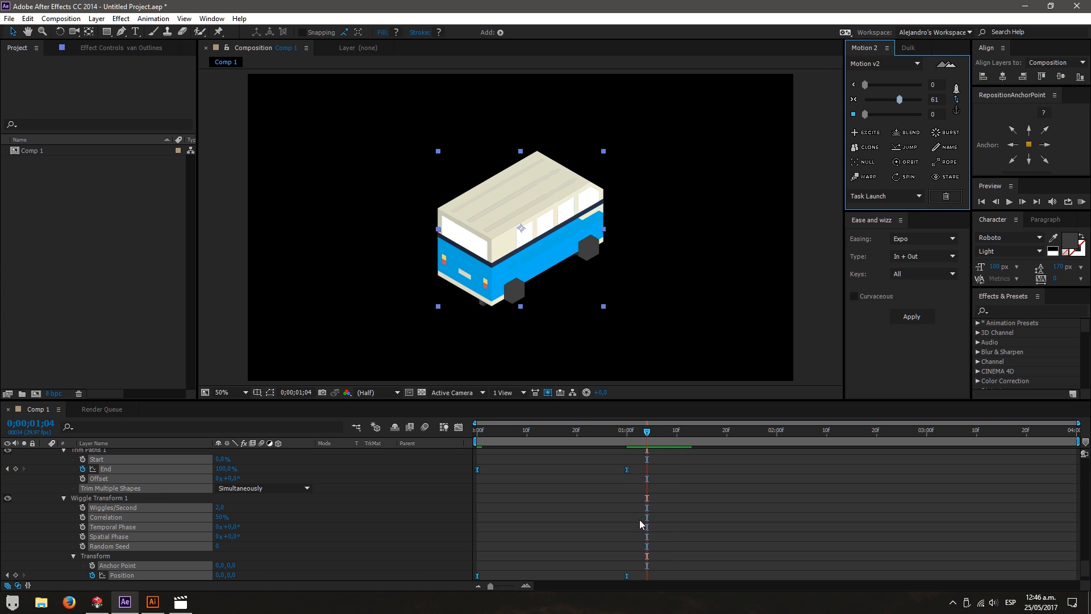
pyautogui.click(681, 482)
# - Play the eased van assembly from the first frame and scrub past its last keyframes
pyautogui.press('Home')
pyautogui.press('space')
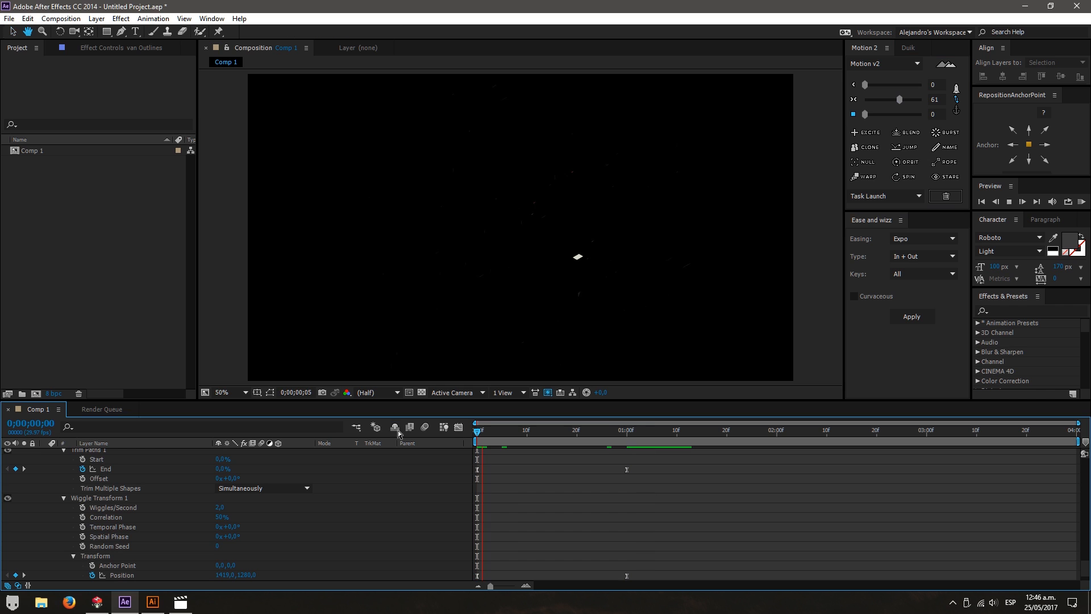
pyautogui.press('space')
pyautogui.moveTo(582, 437); pyautogui.dragTo(667, 456)
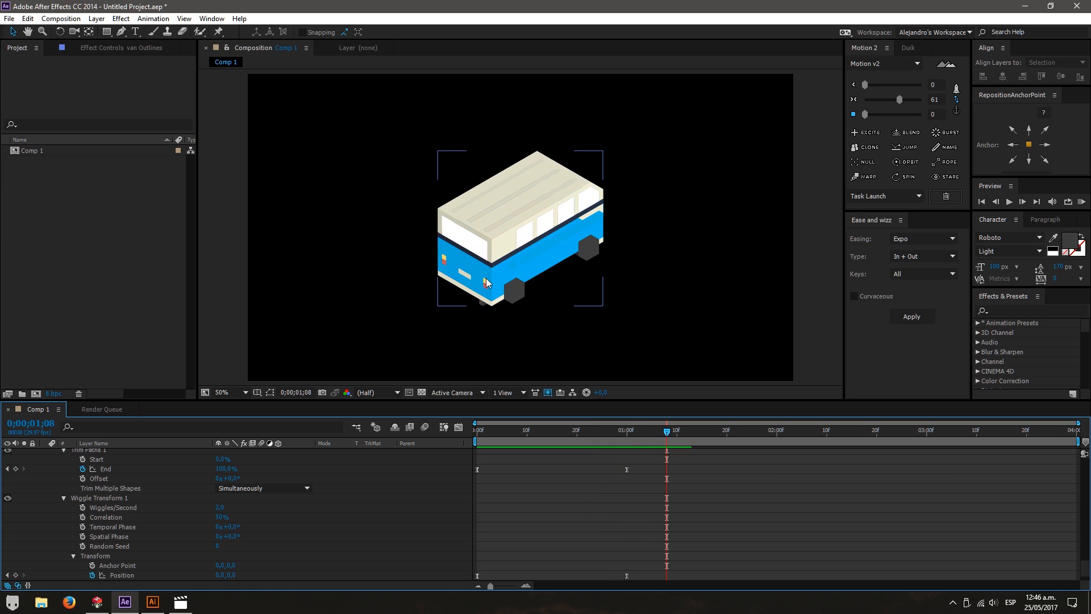
# - Examine the thin seams around the van's roof stripes and windows up close
pyautogui.scroll(2, 509, 189)
pyautogui.press('h')
pyautogui.moveTo(573, 161); pyautogui.dragTo(544, 255)
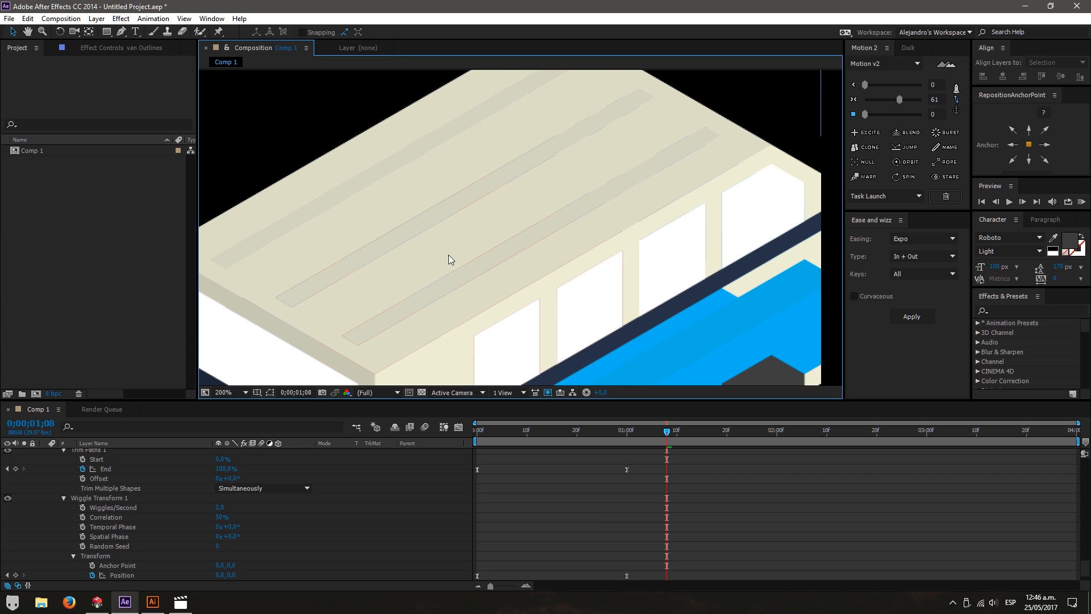
# - Switch to Illustrator, try moving the roof's outermost stripe out of place, and undo the move
pyautogui.click(159, 602)
pyautogui.moveTo(331, 180); pyautogui.dragTo(578, 326)
pyautogui.click(12, 75)
pyautogui.press('space')
pyautogui.moveTo(243, 215); pyautogui.dragTo(267, 293)
pyautogui.hotkey('ctrl', 'z')
# - Directly move the roof stripe nearest the side windows to reveal what lies beneath, undo the move, and switch back to After Effects
pyautogui.press('space')
pyautogui.press('z')
pyautogui.keyDown('alt'); pyautogui.click(439, 405); pyautogui.keyUp('alt')
pyautogui.keyDown('alt'); pyautogui.click(438, 406); pyautogui.keyUp('alt')
pyautogui.press('space')
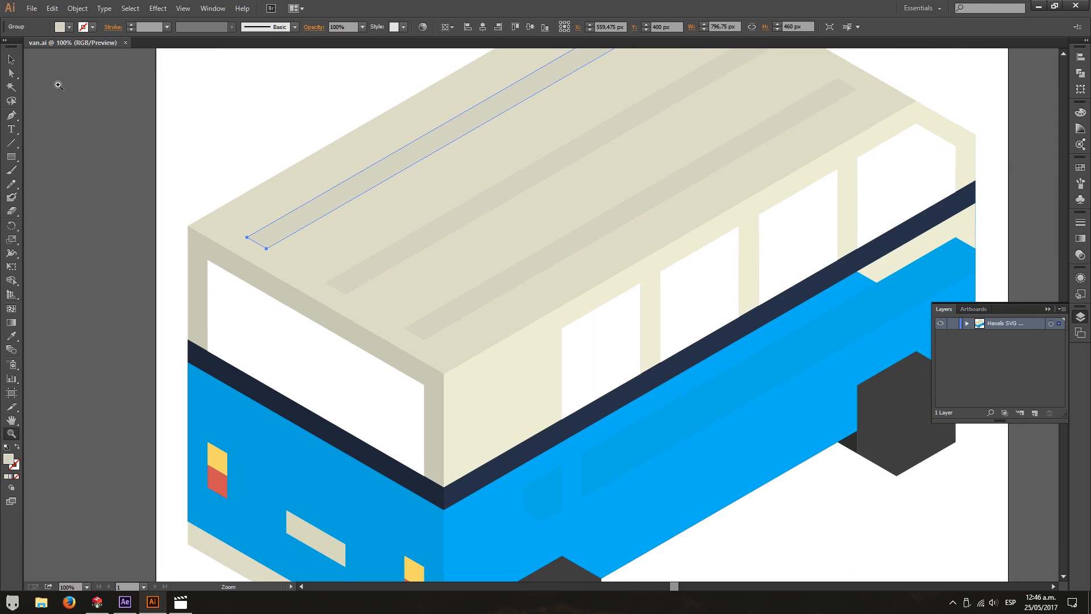
pyautogui.click(11, 73)
pyautogui.moveTo(558, 252); pyautogui.dragTo(578, 287)
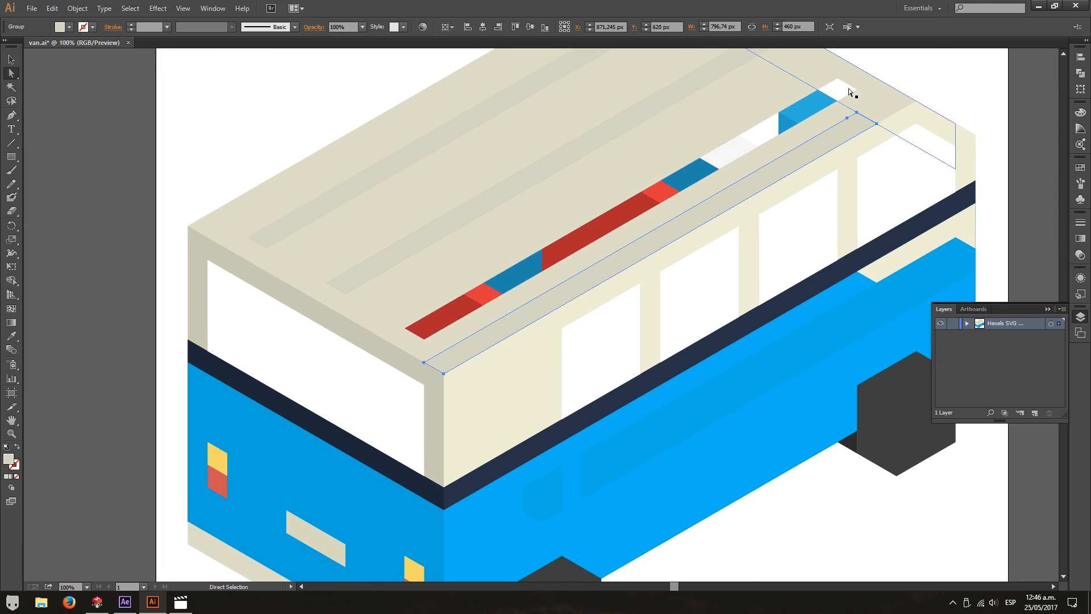
pyautogui.hotkey('ctrl', 'z')
pyautogui.hotkey('alt', 'Tab')
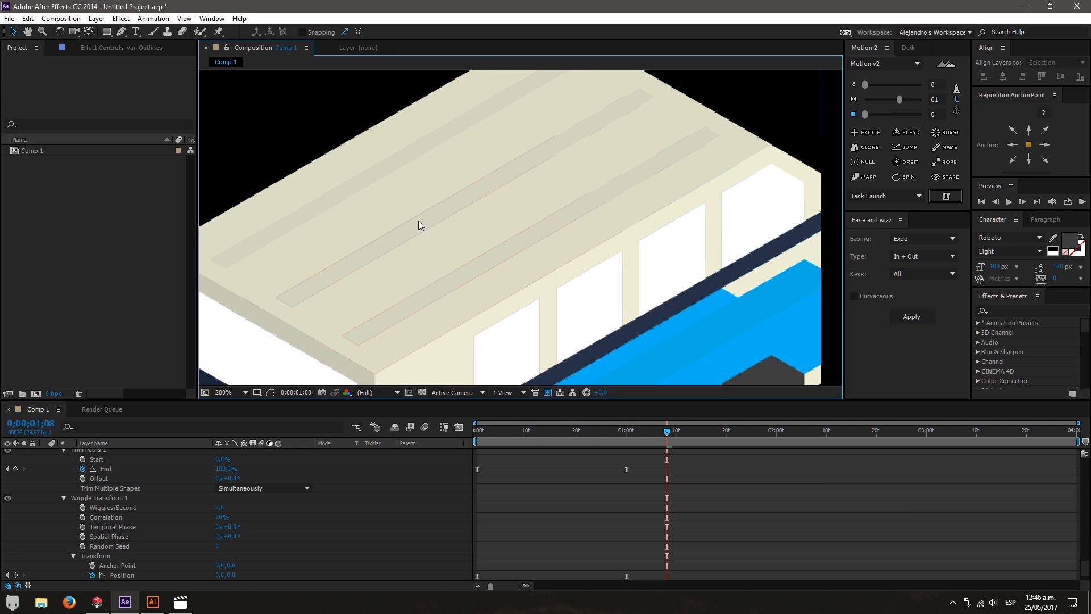
# - Add an Offset Paths operator to the van Outlines contents and expand its settings
pyautogui.scroll(10, 316, 483)
pyautogui.click(309, 463)
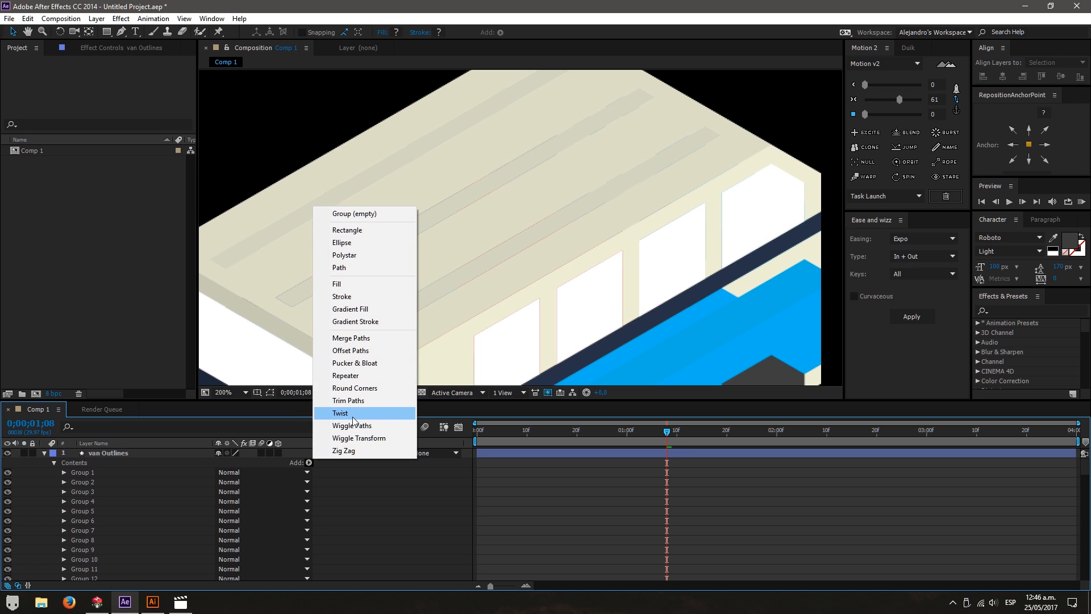
pyautogui.click(344, 351)
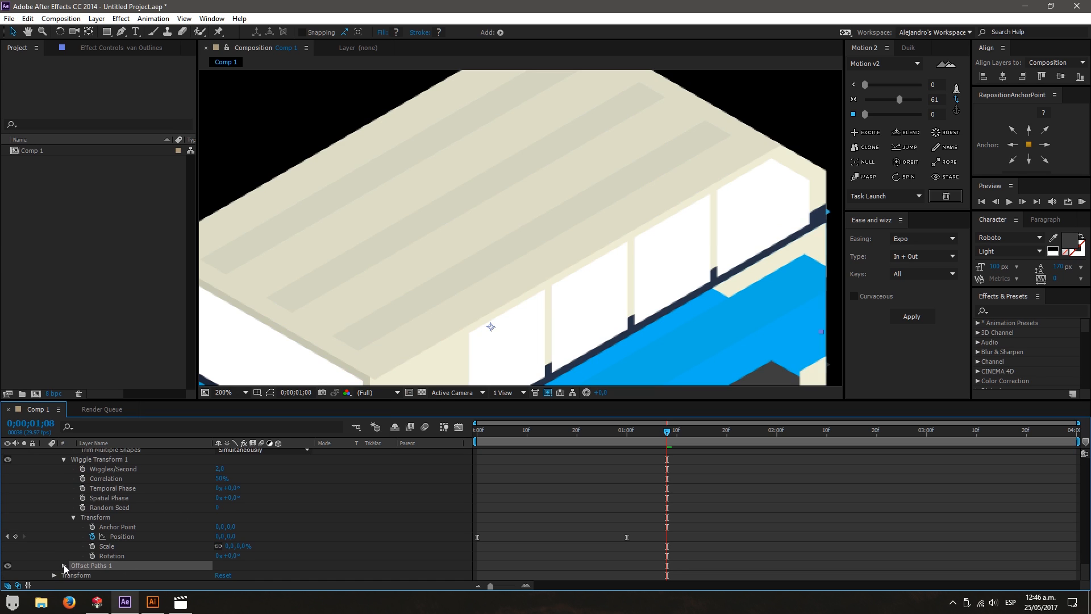
pyautogui.click(63, 565)
pyautogui.scroll(1, 92, 560)
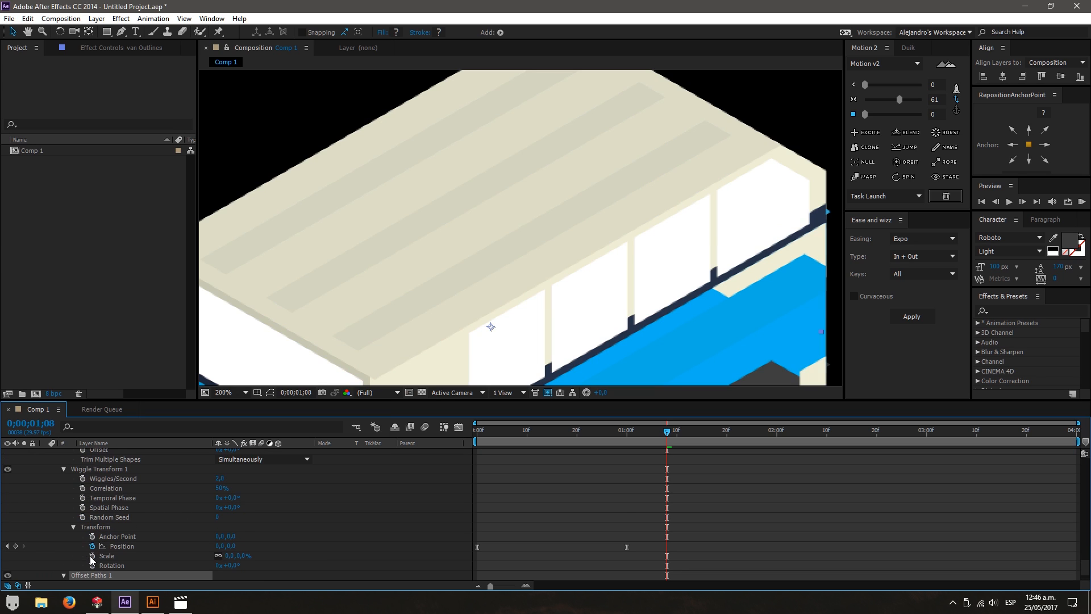
pyautogui.scroll(-2, 93, 560)
# - Try an Offset Paths Miter Limit of 99 while viewing the van's corners up close
pyautogui.press(',')
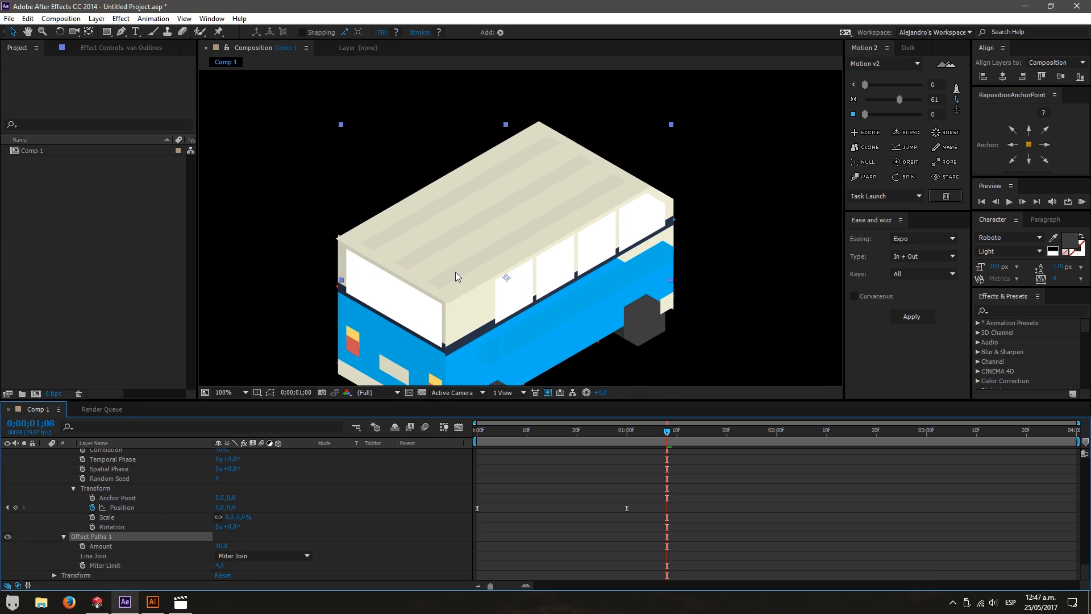
pyautogui.moveTo(500, 293); pyautogui.dragTo(505, 230)
pyautogui.scroll(1, 509, 278)
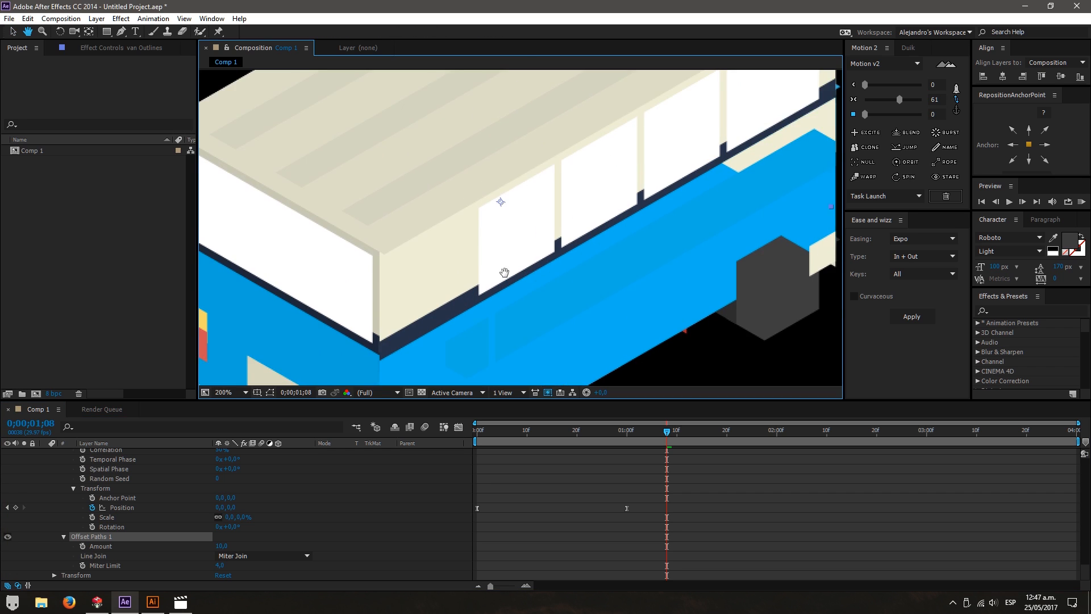
pyautogui.moveTo(502, 293); pyautogui.dragTo(524, 225)
pyautogui.press('v')
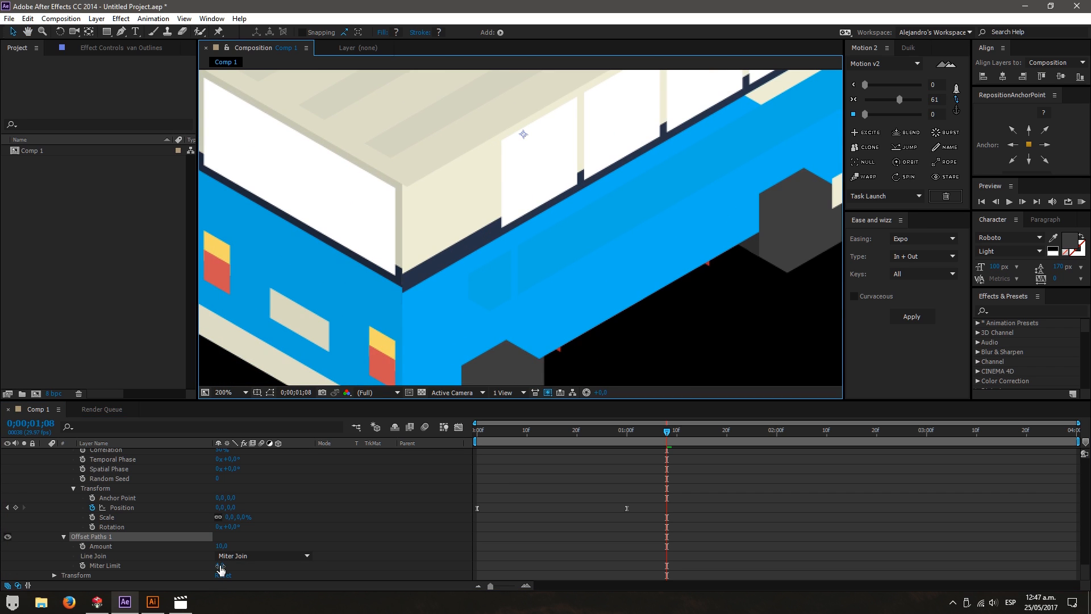
pyautogui.moveTo(222, 571); pyautogui.dragTo(273, 565)
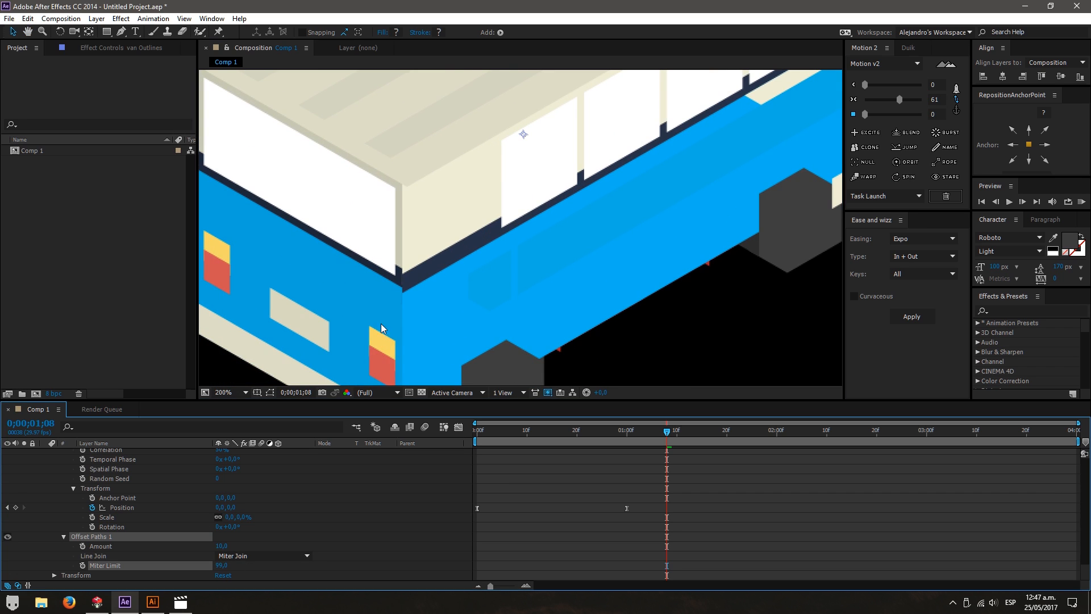
# - Inspect the roof's front corner and set the Offset Paths Miter Limit to 1
pyautogui.scroll(-1, 431, 236)
pyautogui.scroll(1, 367, 192)
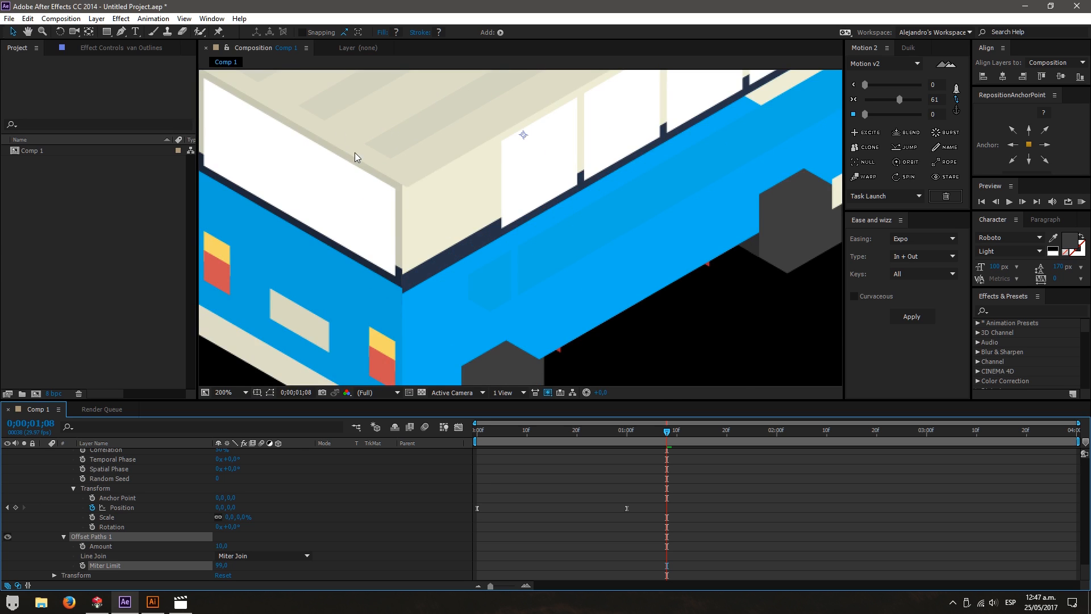
pyautogui.moveTo(341, 146); pyautogui.dragTo(519, 302)
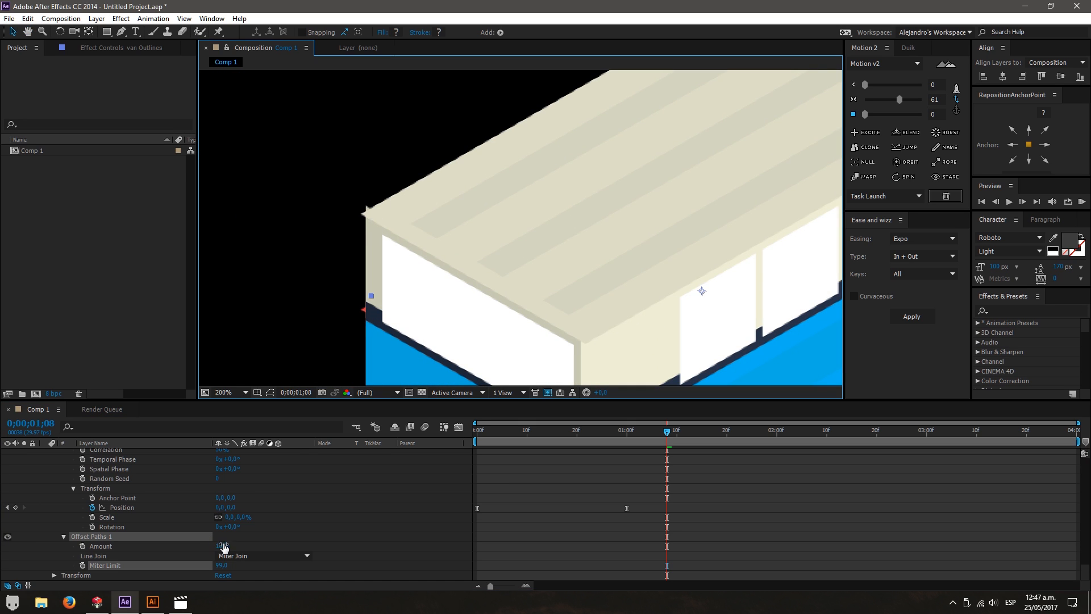
pyautogui.moveTo(171, 565); pyautogui.dragTo(108, 570)
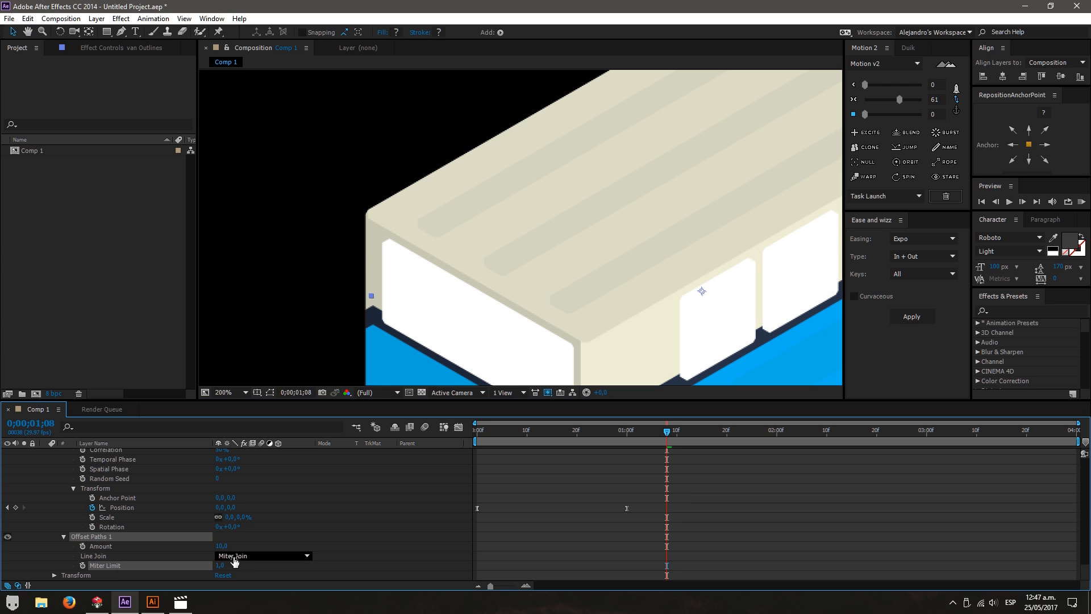
# - Set the Offset Paths Amount to -25 and bring the whole van back into view
pyautogui.moveTo(220, 546)
pyautogui.mouseDown()
pyautogui.moveTo(192, 547)
pyautogui.moveTo(201, 546)
pyautogui.mouseUp()
pyautogui.scroll(-1, 614, 246)
pyautogui.moveTo(609, 247); pyautogui.dragTo(472, 220)
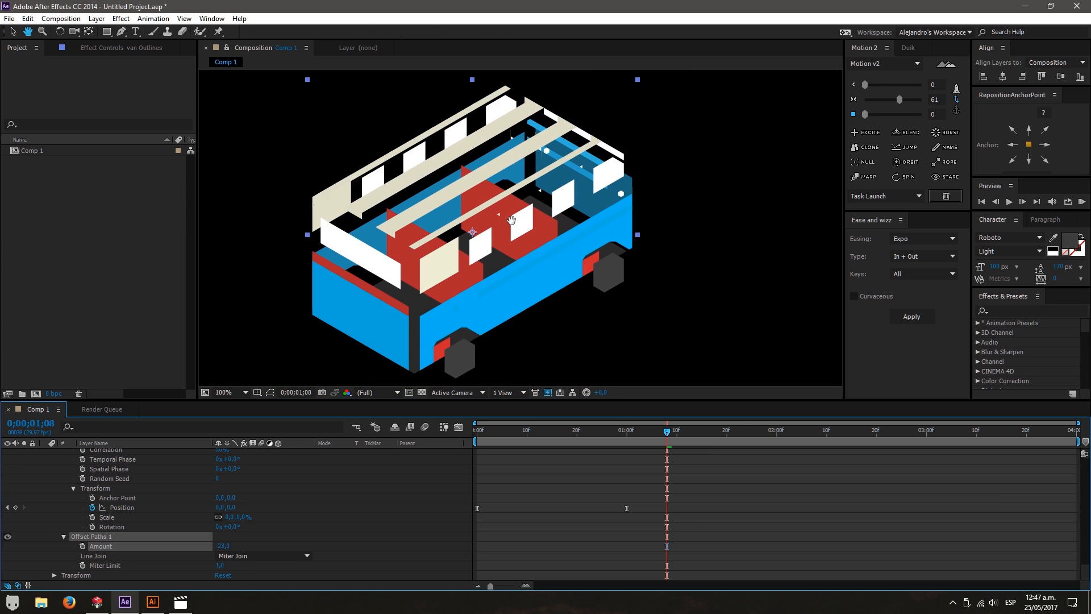
# - Set the Offset Paths Amount to 0.5 and check the seams of the assembled van up close
pyautogui.moveTo(218, 546)
pyautogui.mouseDown()
pyautogui.moveTo(192, 549)
pyautogui.moveTo(281, 547)
pyautogui.moveTo(231, 537)
pyautogui.mouseUp()
pyautogui.hotkey('ctrl', 'z')
pyautogui.press('.')
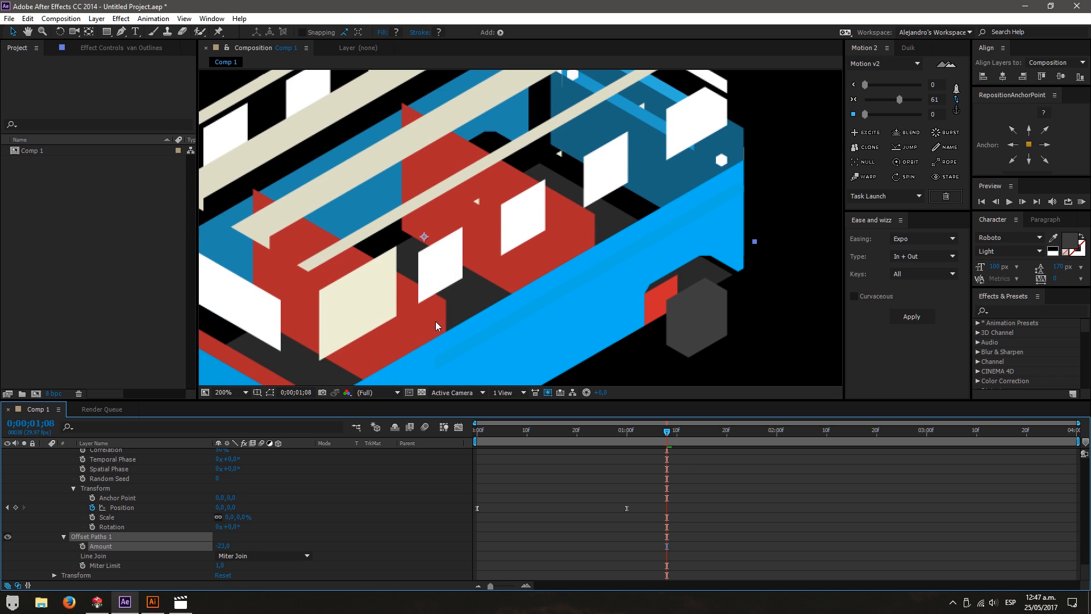
pyautogui.click(218, 546)
pyautogui.write('0,5')
pyautogui.press('Return')
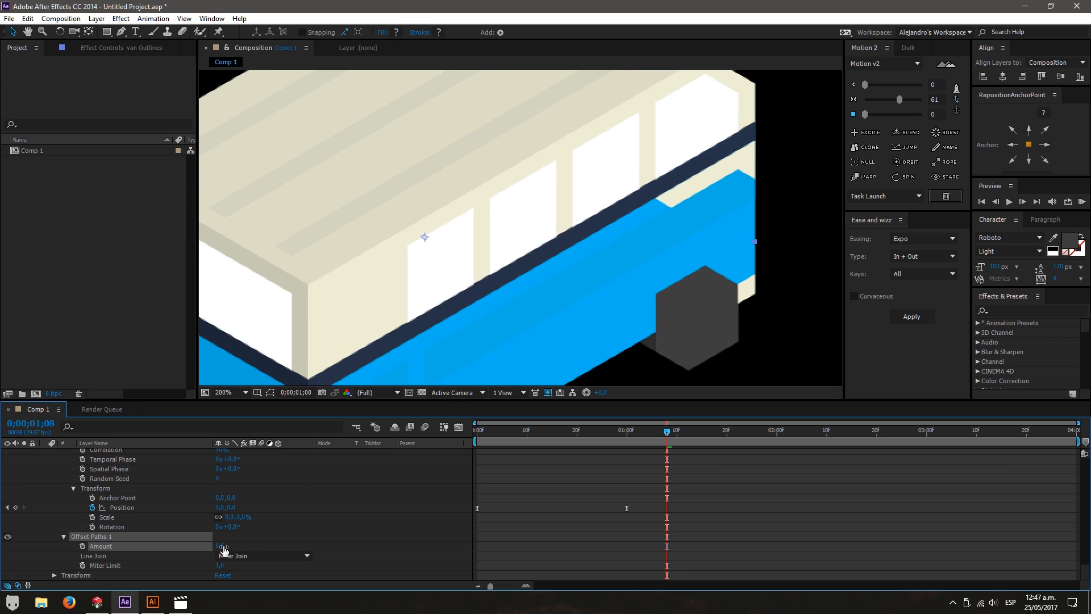
pyautogui.press('space')
pyautogui.moveTo(391, 179); pyautogui.dragTo(448, 238)
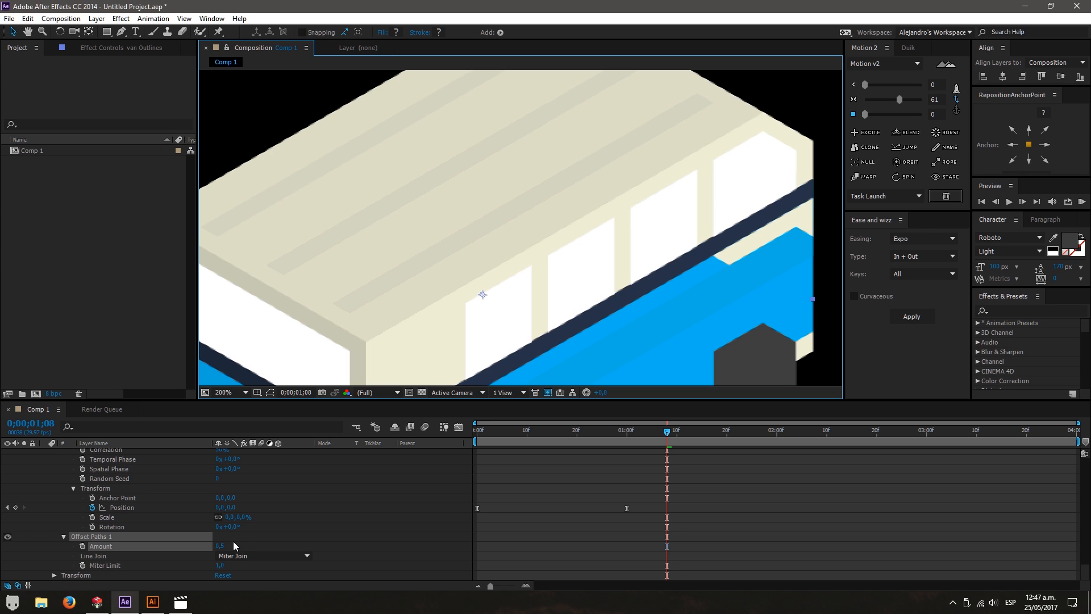
pyautogui.scroll(-1, 454, 244)
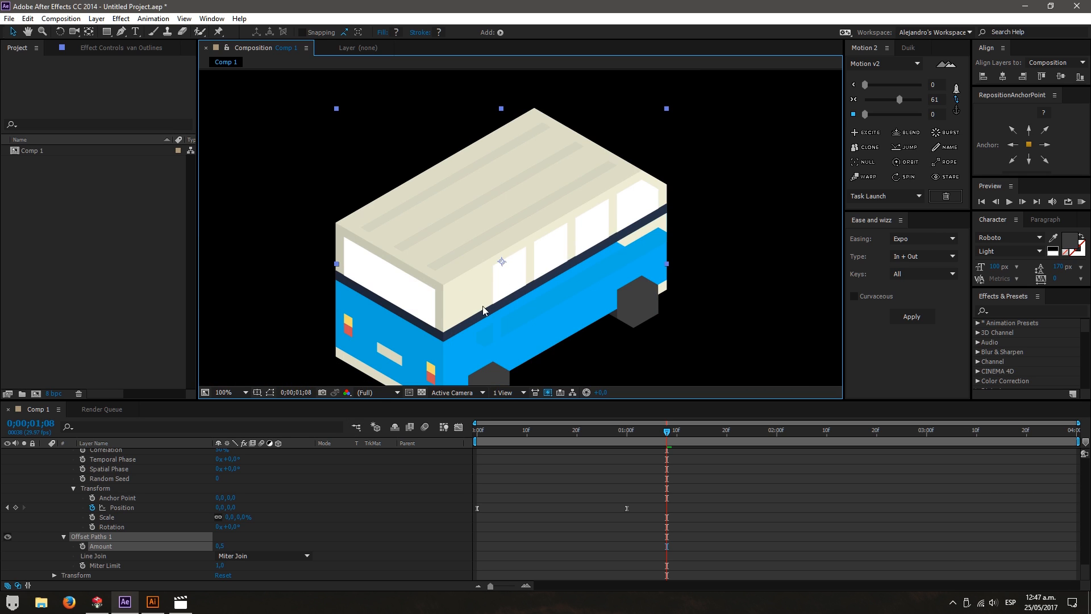
pyautogui.scroll(-1, 489, 274)
pyautogui.scroll(1, 490, 274)
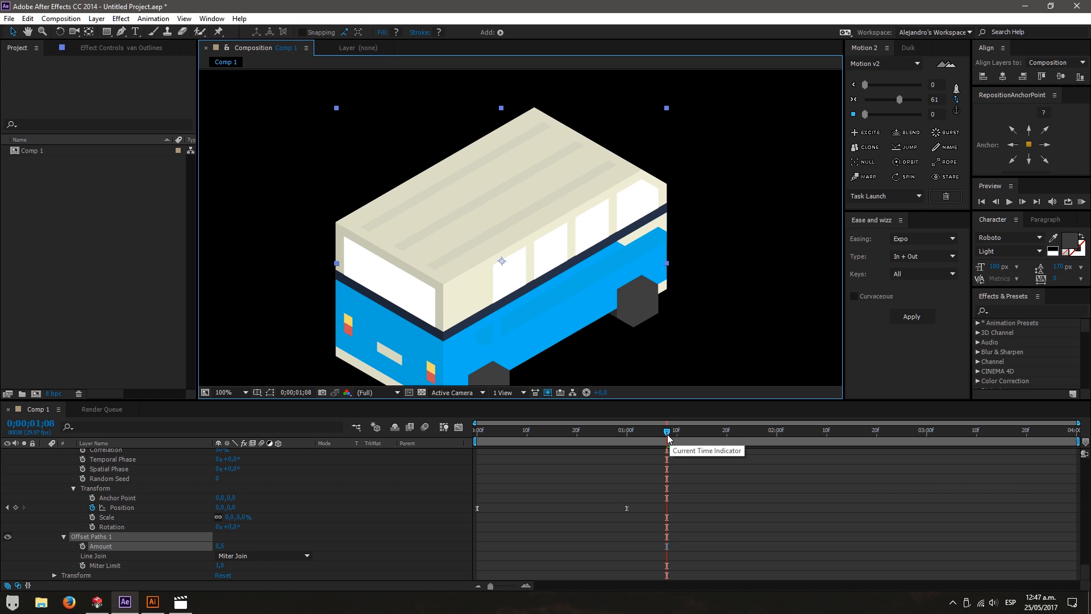
# - Go back to 0;00;00;27 in the animation and raise the Offset Paths Amount to 3.5
pyautogui.moveTo(667, 435); pyautogui.dragTo(588, 439)
pyautogui.moveTo(222, 549); pyautogui.dragTo(224, 546)
pyautogui.moveTo(587, 436); pyautogui.dragTo(612, 439)
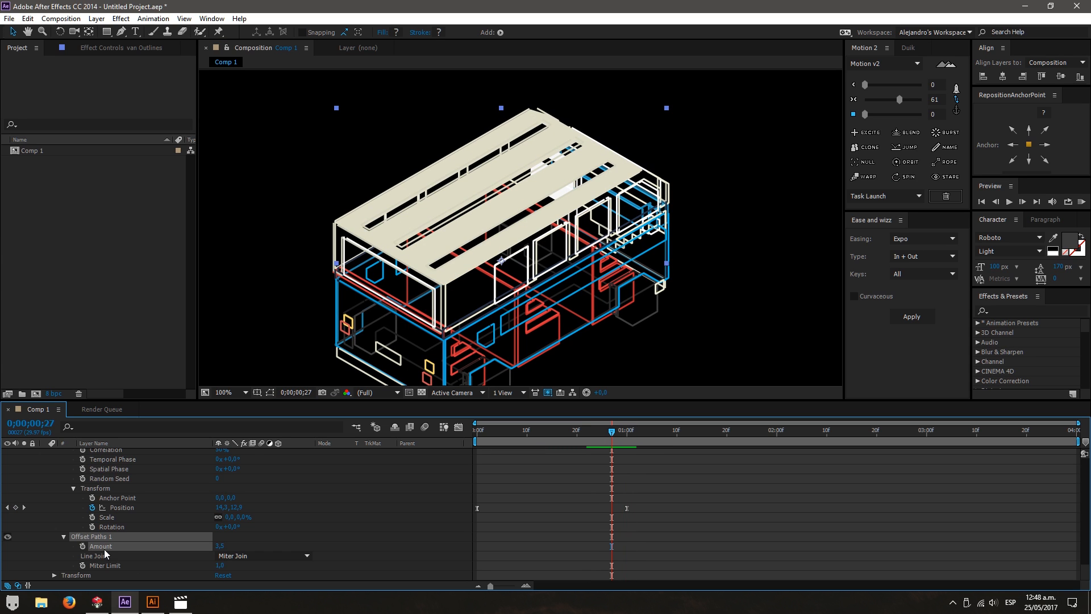
# - Collapse the Wiggle Transform, Trim Paths and Offset Paths settings in the van Outlines contents
pyautogui.scroll(2, 96, 534)
pyautogui.click(64, 489)
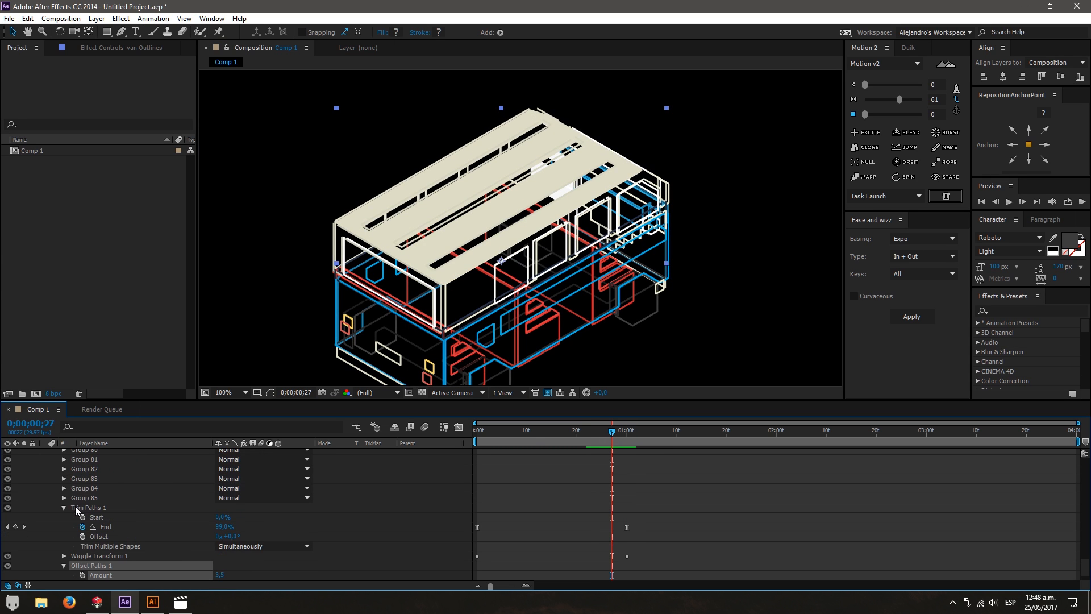
pyautogui.click(64, 509)
pyautogui.click(63, 538)
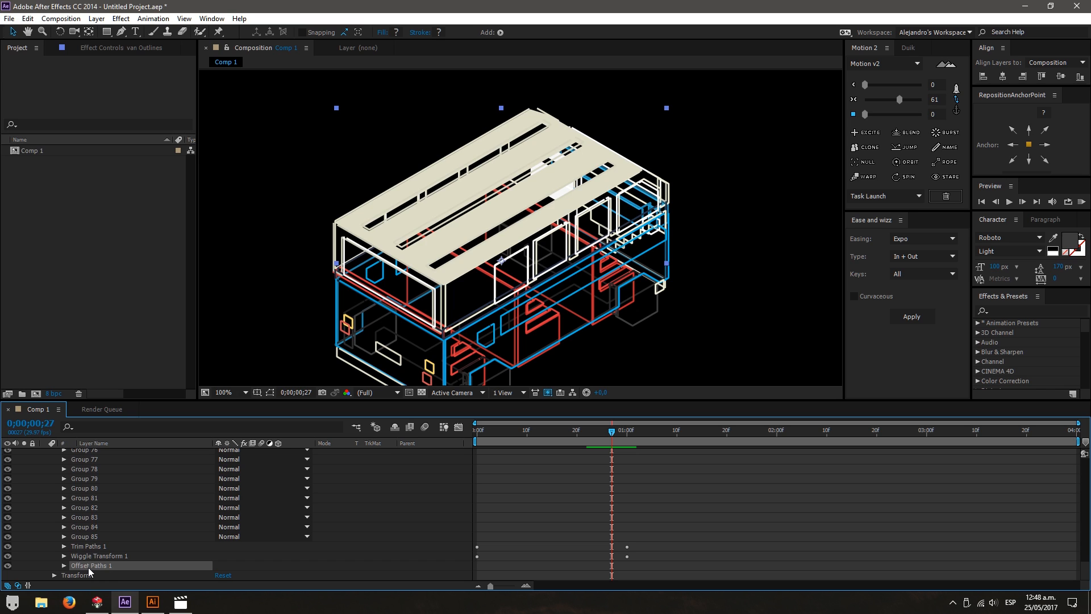
# - Try Offset Paths above Trim Paths, check the frames around one second, and return it below Wiggle Transform
pyautogui.moveTo(90, 567); pyautogui.dragTo(93, 544)
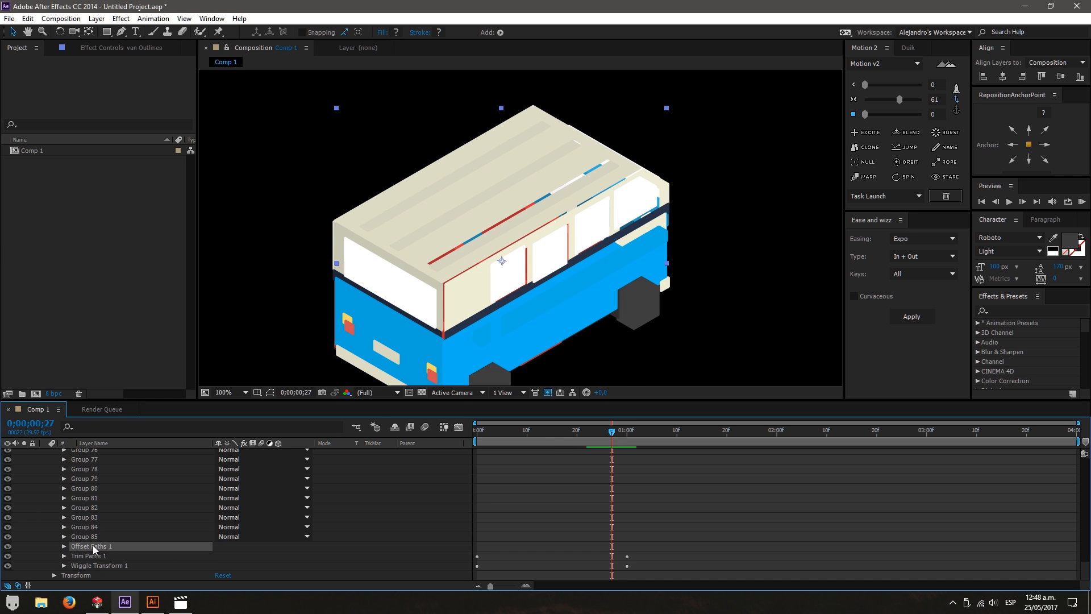
pyautogui.moveTo(613, 431); pyautogui.dragTo(637, 445)
pyautogui.moveTo(100, 547); pyautogui.dragTo(100, 571)
pyautogui.moveTo(643, 440); pyautogui.dragTo(616, 436)
pyautogui.scroll(-1, 563, 282)
pyautogui.scroll(1, 527, 297)
pyautogui.press('space')
pyautogui.moveTo(536, 316); pyautogui.dragTo(540, 251)
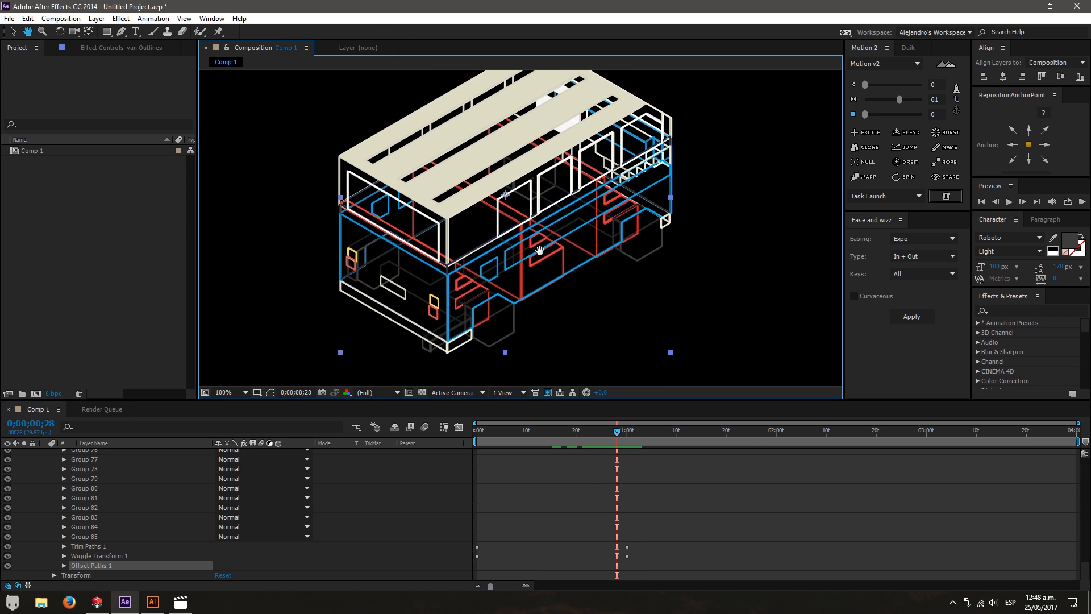
# - Compare the van with Trim Paths turned off and on, and expand the Trim Paths settings
pyautogui.click(90, 557)
pyautogui.click(85, 547)
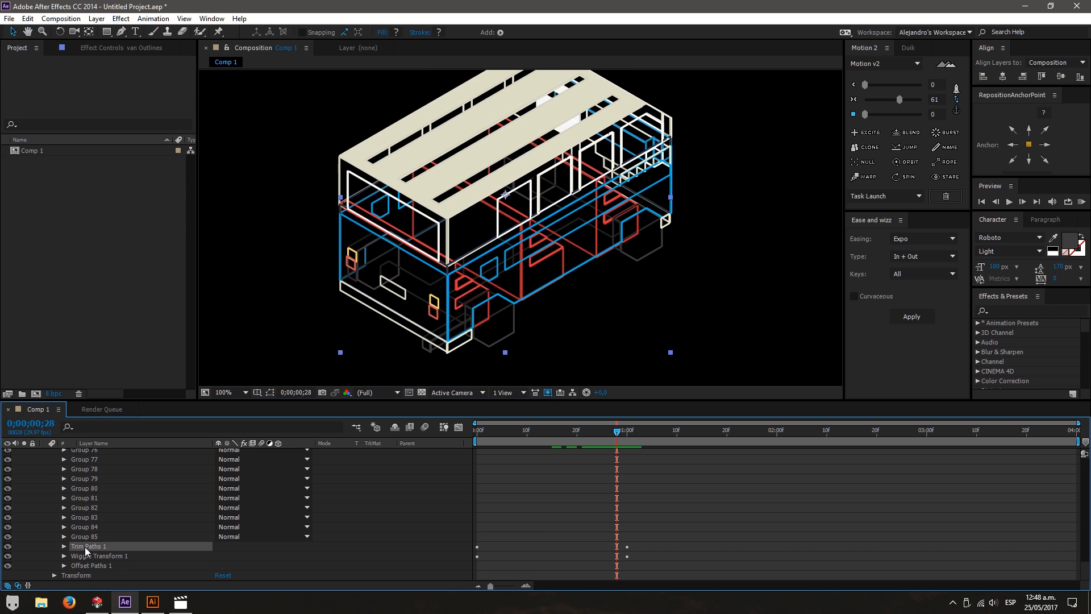
pyautogui.click(6, 546)
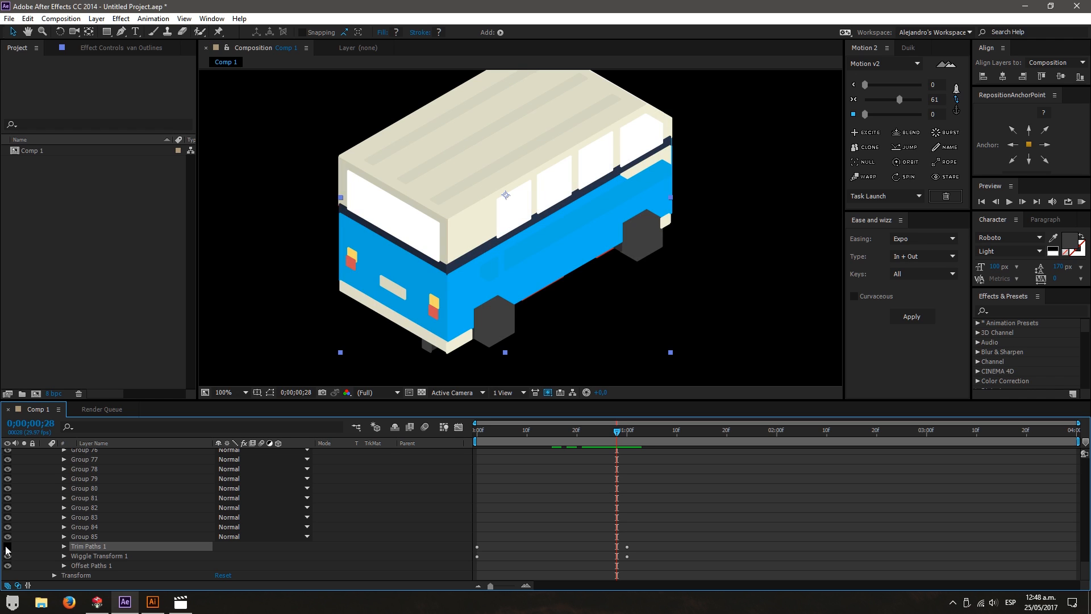
pyautogui.click(7, 547)
pyautogui.click(64, 546)
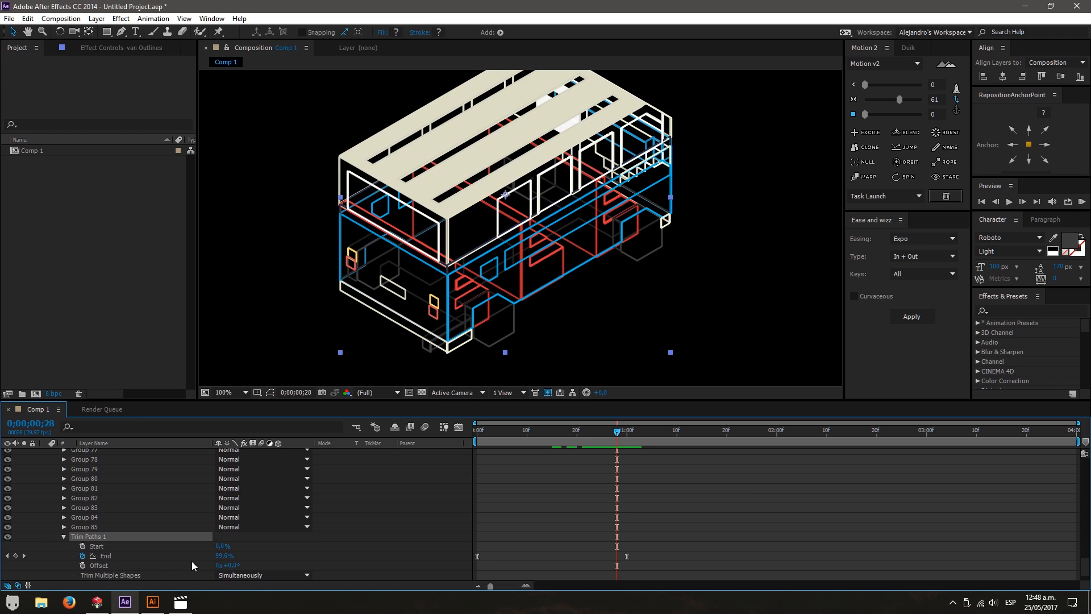
# - Remove the Trim Paths End keyframes, lower the End value slightly, and check the outlines at 0;00;00;12
pyautogui.click(83, 556)
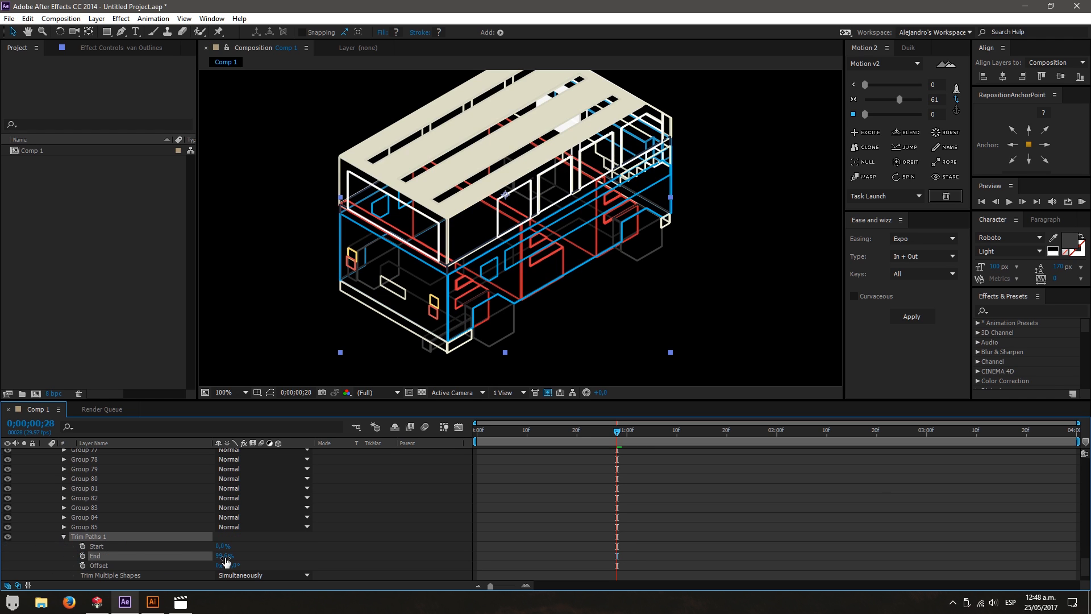
pyautogui.moveTo(221, 557); pyautogui.dragTo(224, 557)
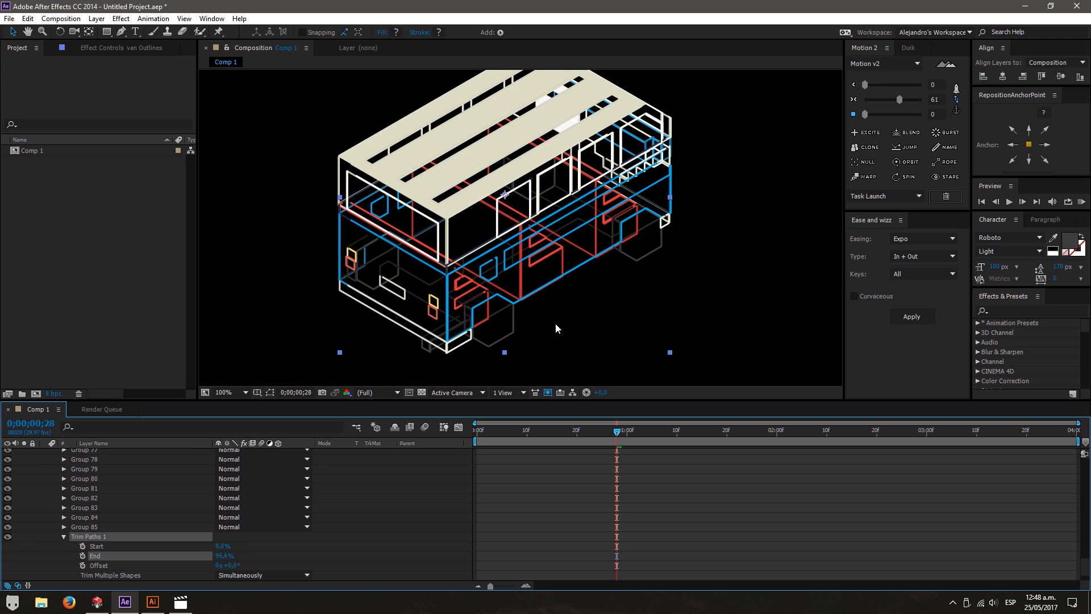
pyautogui.scroll(-1, 544, 263)
pyautogui.moveTo(620, 437); pyautogui.dragTo(536, 440)
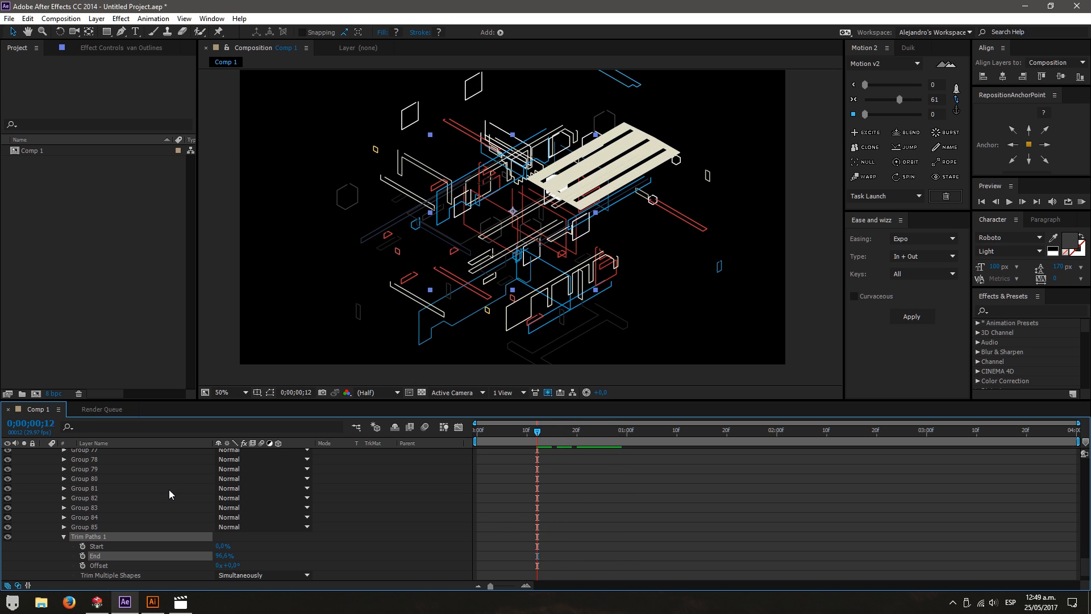
# - At the first frame, set the horizontal value of the Wiggle Transform Position to 0
pyautogui.scroll(-1, 148, 506)
pyautogui.scroll(-4, 63, 557)
pyautogui.scroll(-1, 85, 556)
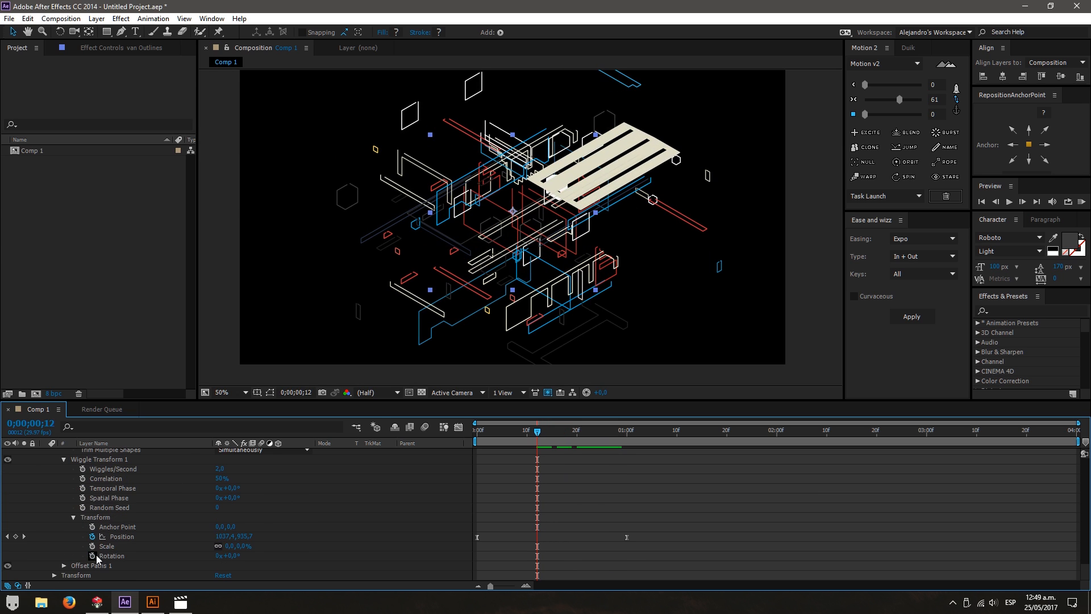
pyautogui.moveTo(534, 436); pyautogui.dragTo(451, 438)
pyautogui.moveTo(223, 537); pyautogui.dragTo(226, 541)
pyautogui.click(225, 536)
pyautogui.write('0')
pyautogui.press('Return')
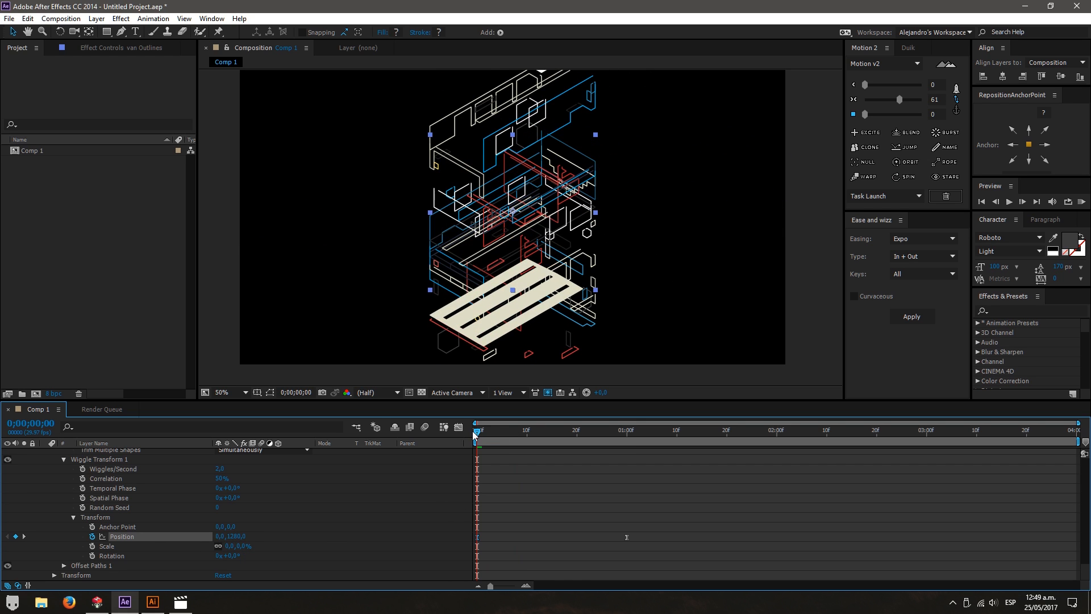
# - Preview the vertical assembly animation from the start and inspect the finished outlines at 0;00;01;10
pyautogui.moveTo(480, 435)
pyautogui.mouseDown()
pyautogui.moveTo(558, 457)
pyautogui.moveTo(632, 443)
pyautogui.moveTo(577, 433)
pyautogui.moveTo(459, 439)
pyautogui.mouseUp()
pyautogui.click(645, 479)
pyautogui.press('space')
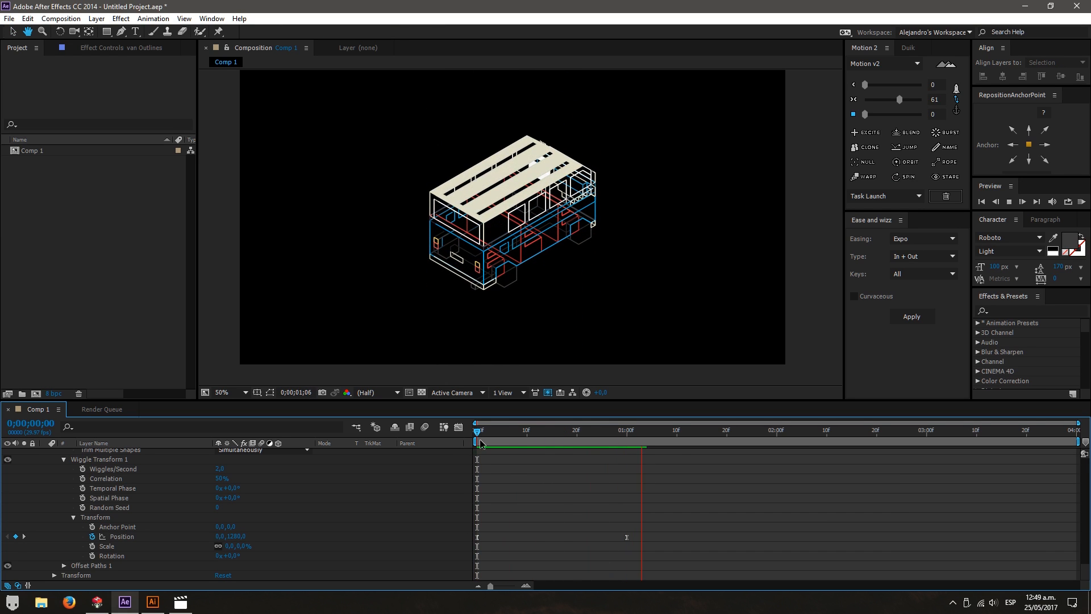
pyautogui.scroll(2, 534, 304)
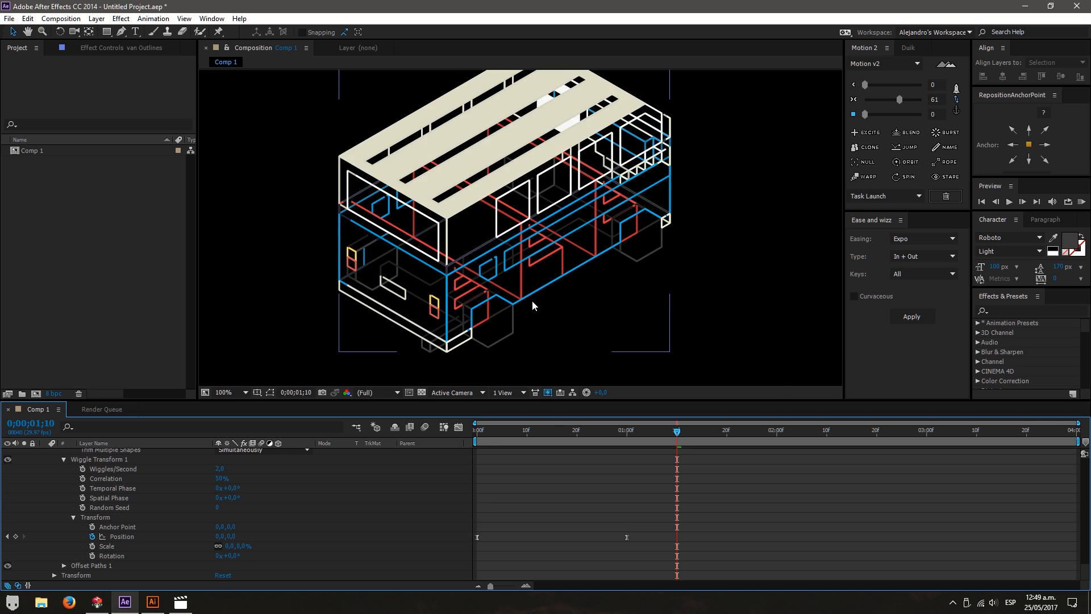
pyautogui.moveTo(529, 300); pyautogui.dragTo(554, 240)
pyautogui.scroll(-1, 530, 271)
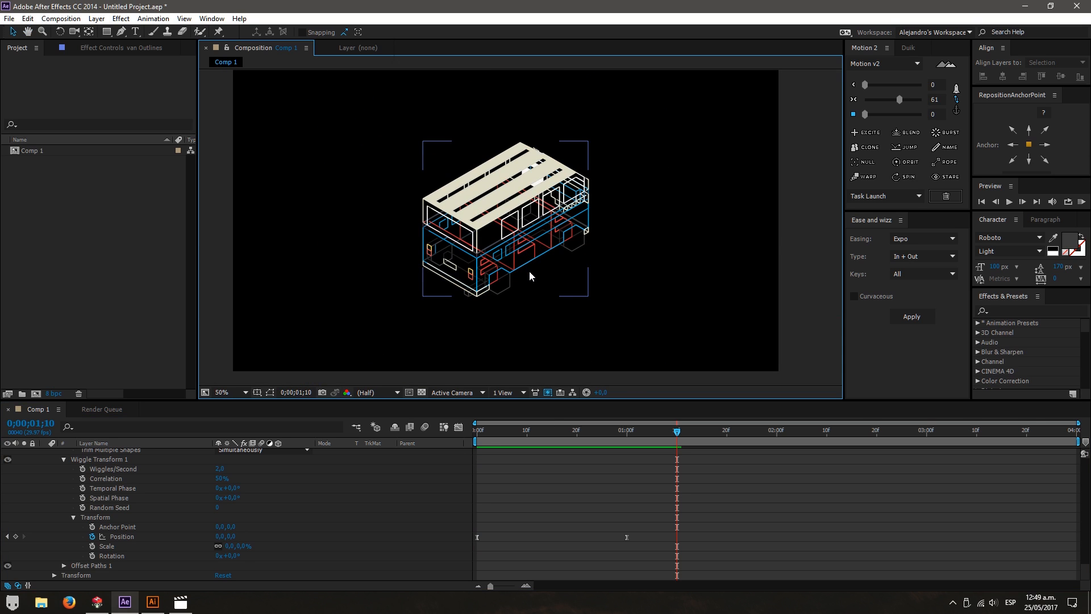
pyautogui.click(614, 469)
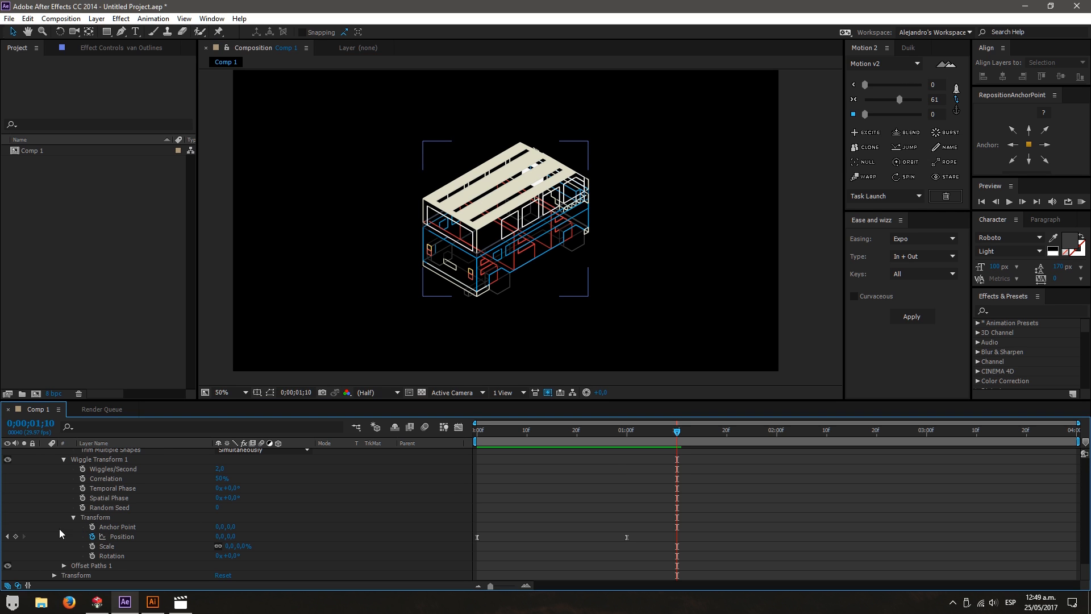
# - Set the Wiggle Transform's Wiggles/Second to 1 and preview the animation from the first frame
pyautogui.moveTo(677, 431); pyautogui.dragTo(451, 444)
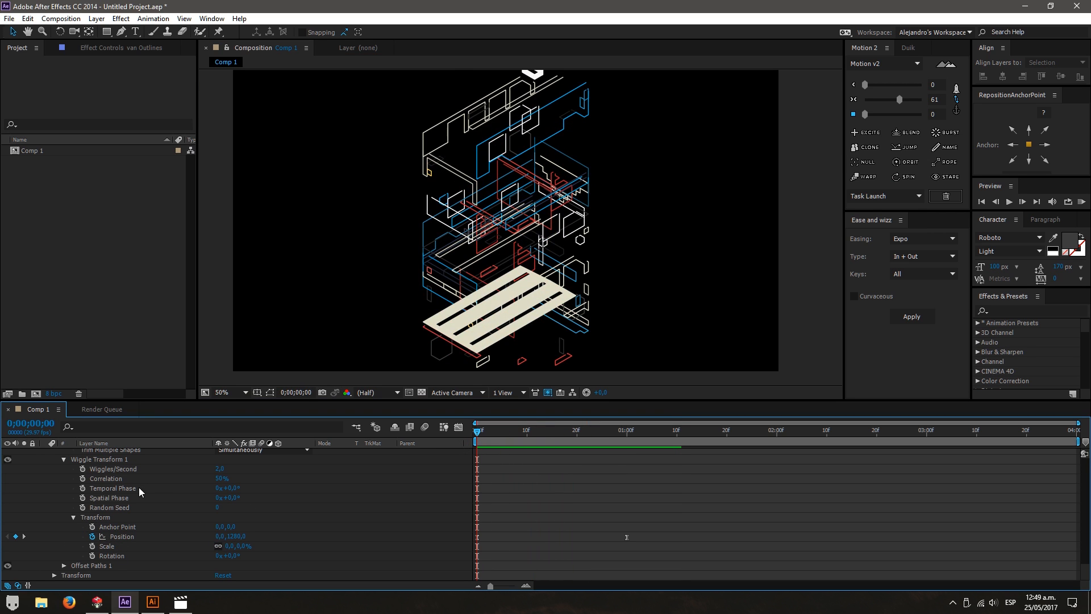
pyautogui.click(220, 468)
pyautogui.write('1')
pyautogui.press('Return')
pyautogui.press('space')
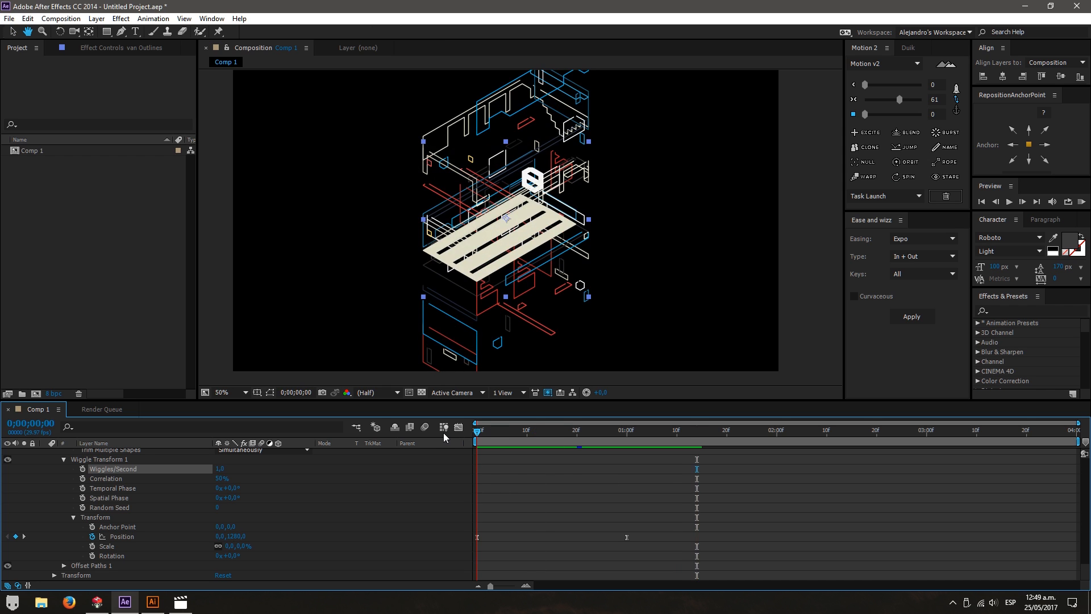
pyautogui.press('space')
pyautogui.moveTo(624, 433); pyautogui.dragTo(441, 437)
pyautogui.press('space')
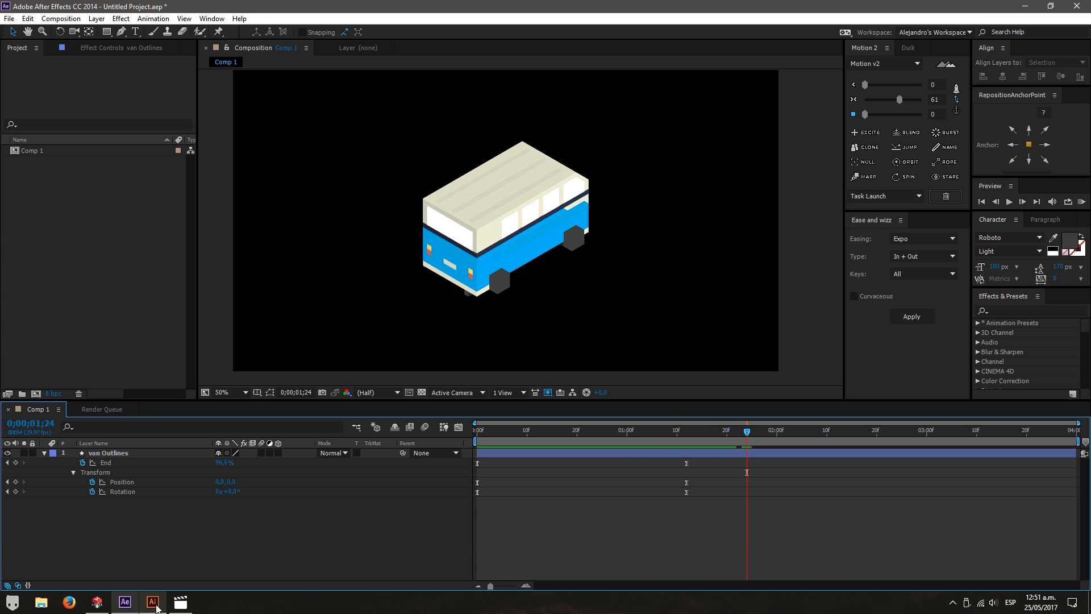
# - Switch to Hexels, look through the van's full layer list, and return to After Effects
pyautogui.click(108, 607)
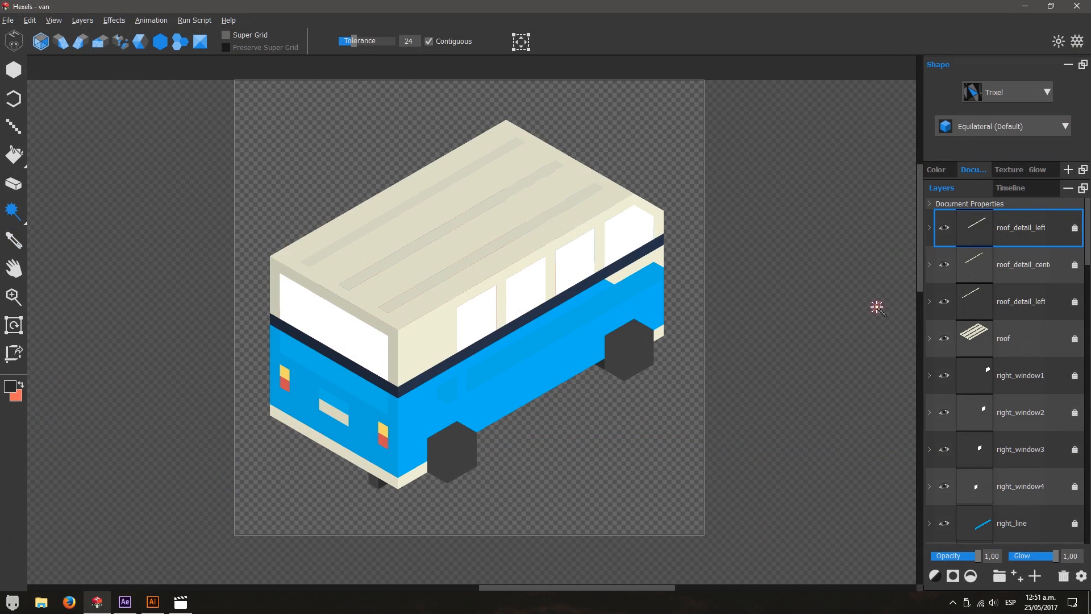
pyautogui.scroll(-1, 1004, 239)
pyautogui.scroll(-10, 1003, 238)
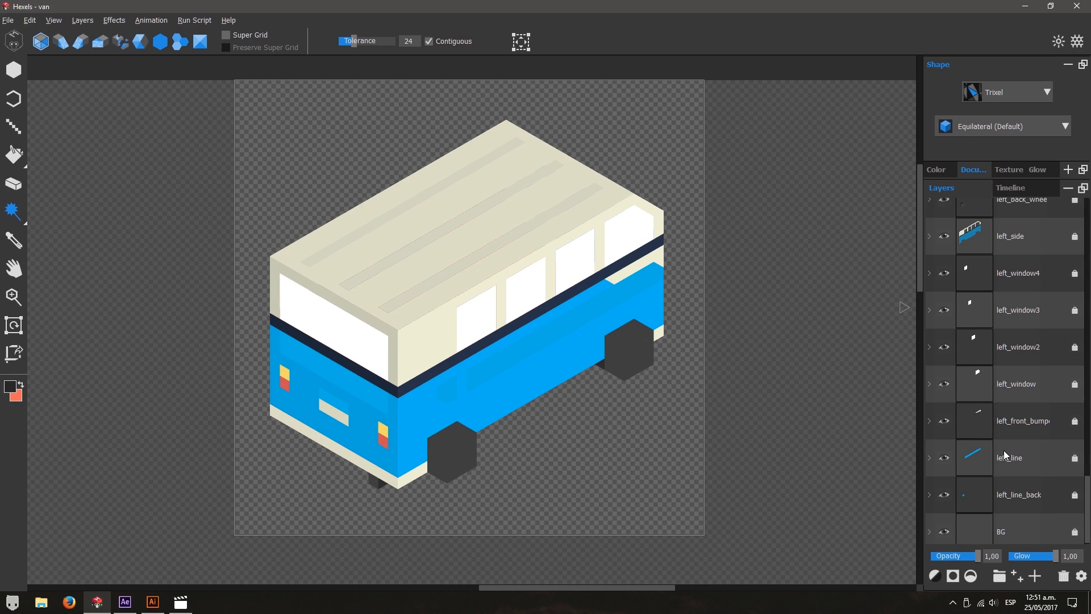
pyautogui.scroll(10, 1030, 462)
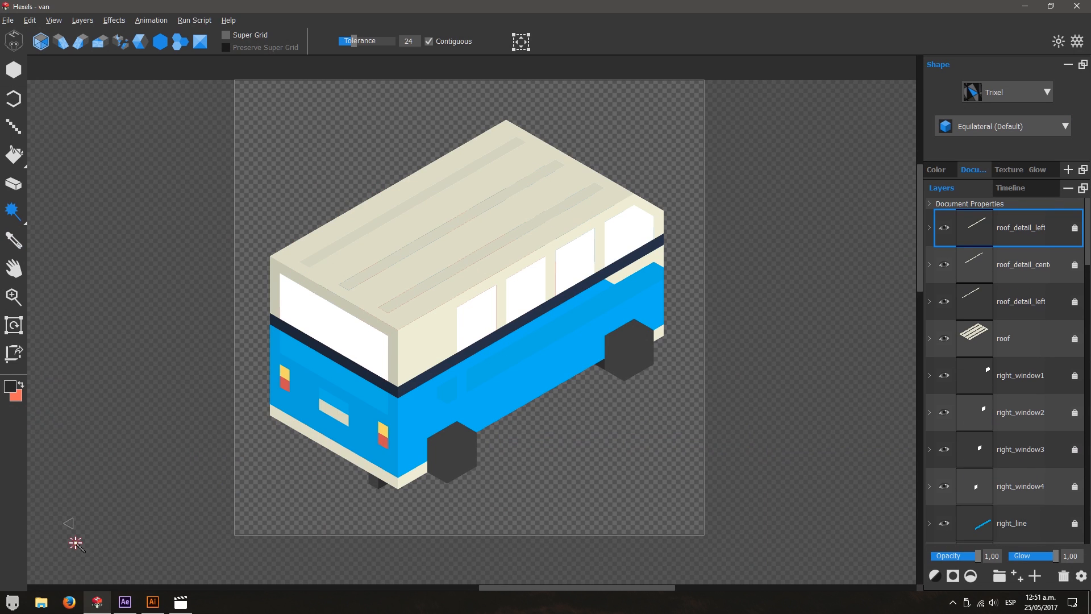
pyautogui.click(131, 607)
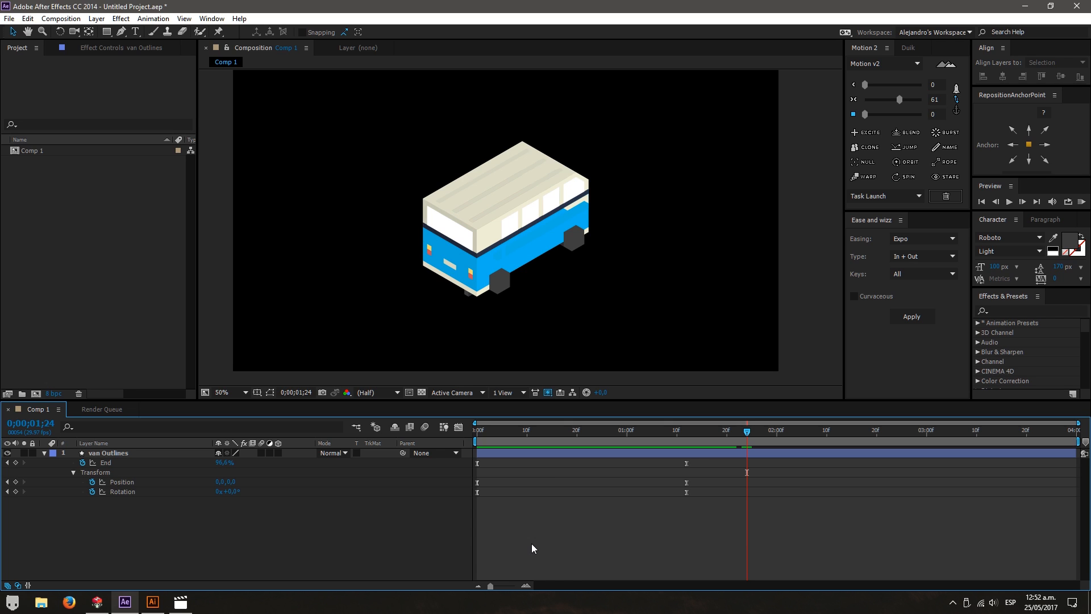
pyautogui.click(574, 206)
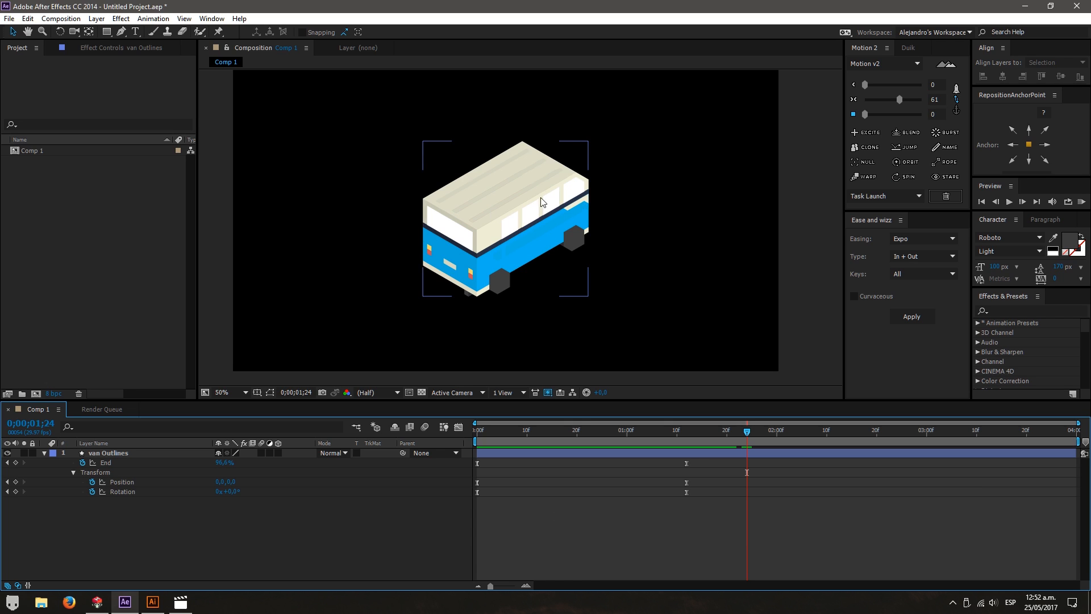